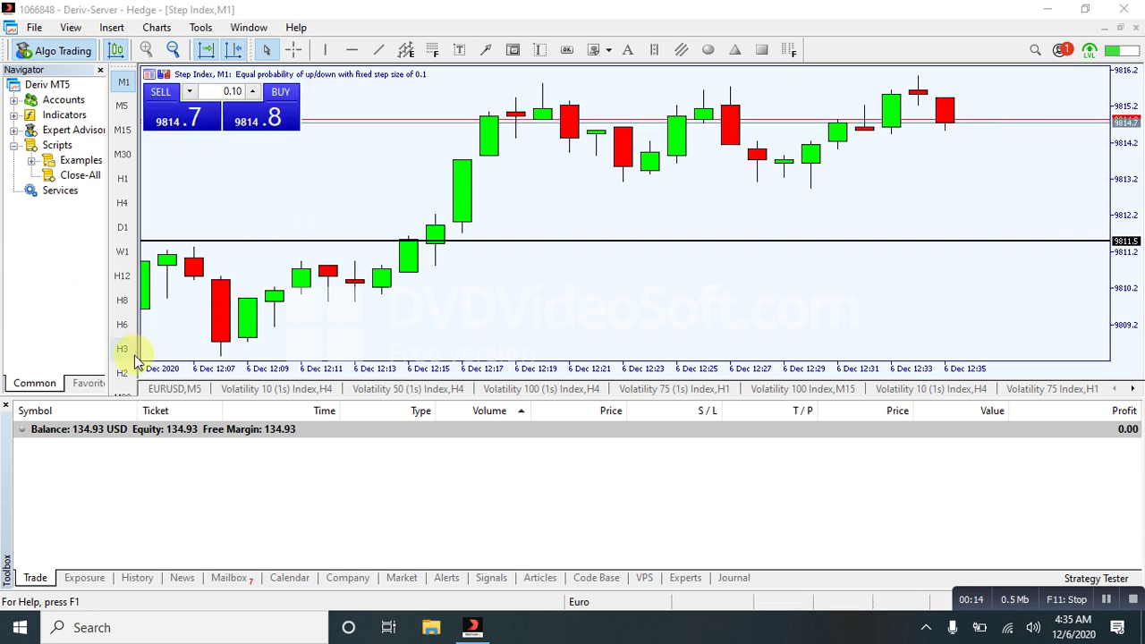
Close the Toolbox, expand Navigator > Indicators > Trend, and widen the Navigator panel
{"action": "left_click", "coordinate": [5, 405]}
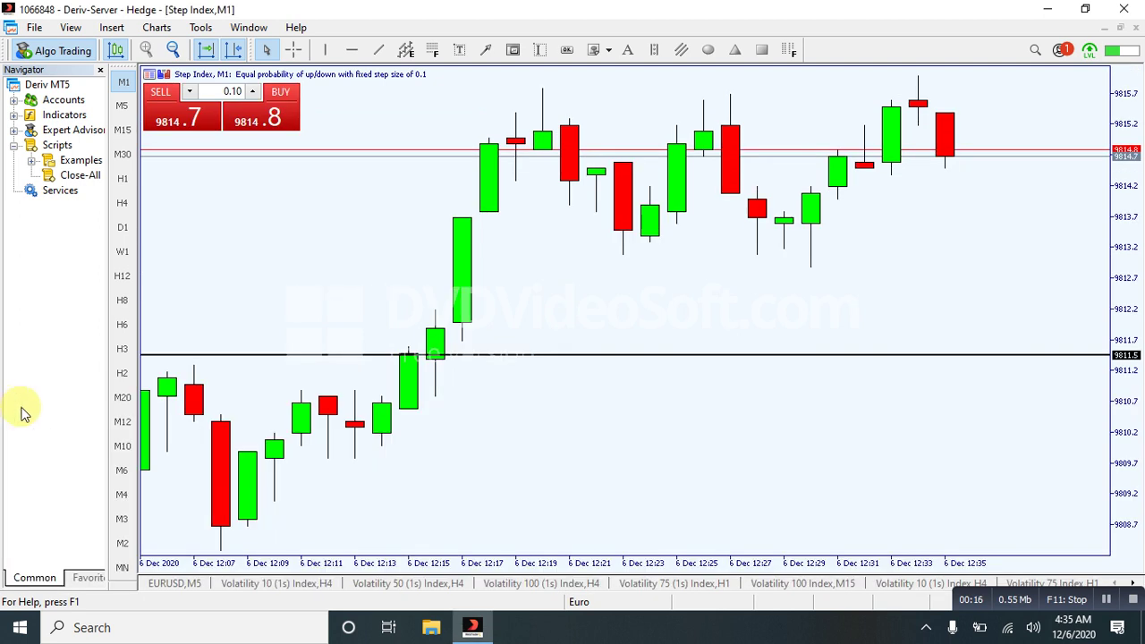
{"action": "left_click", "coordinate": [76, 122]}
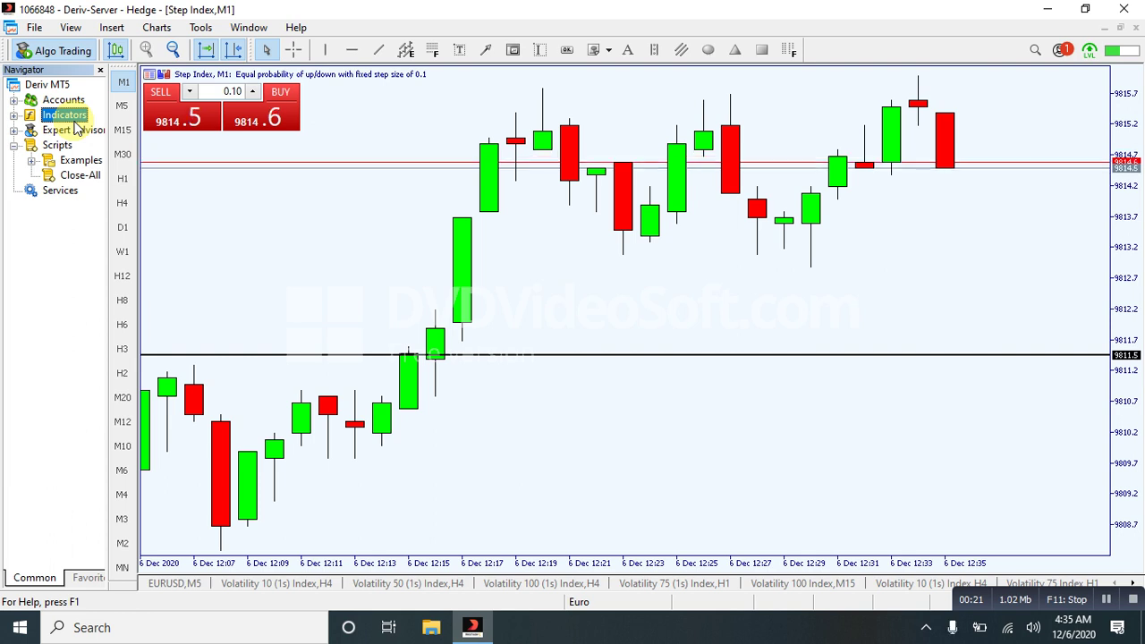
{"action": "left_click", "coordinate": [14, 115]}
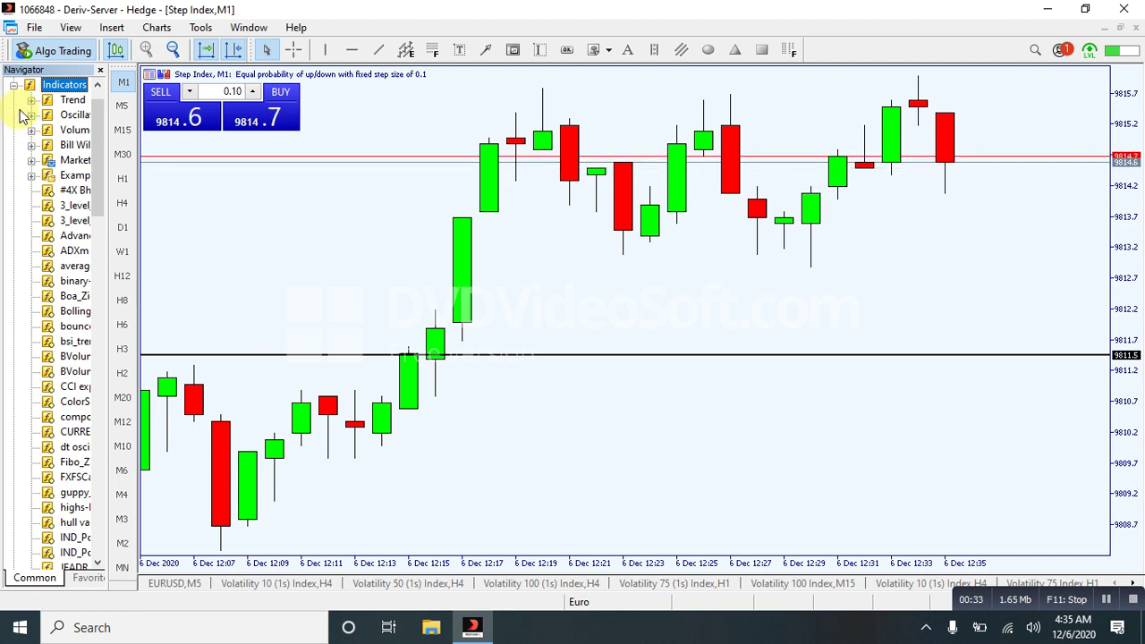
{"action": "left_click", "coordinate": [31, 101]}
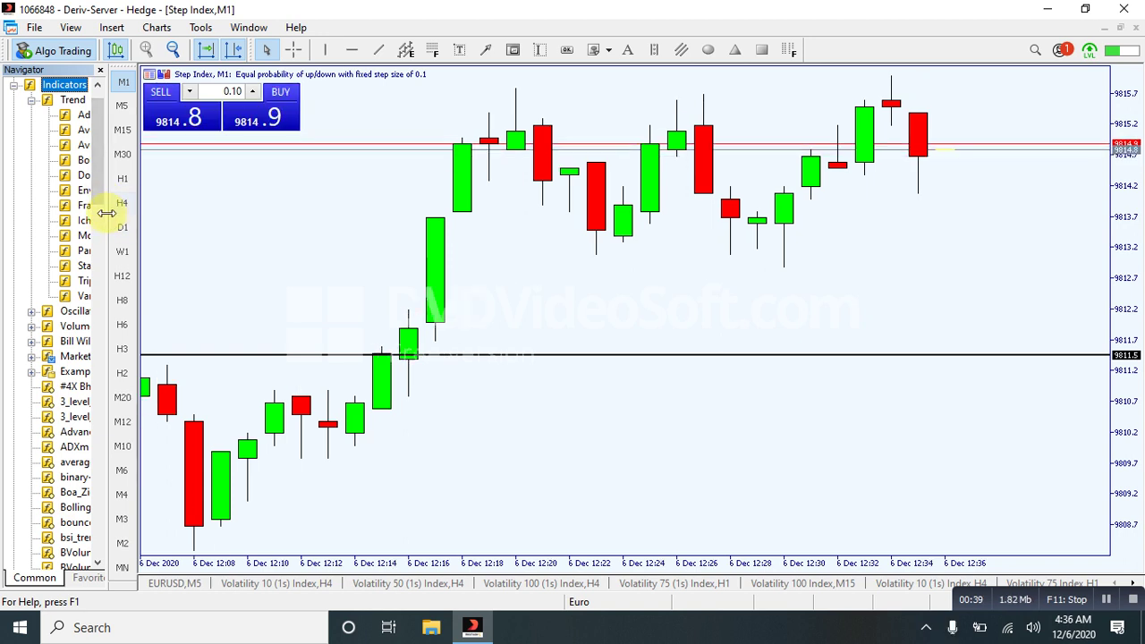
{"action": "left_click_drag", "start_coordinate": [111, 221], "coordinate": [226, 236]}
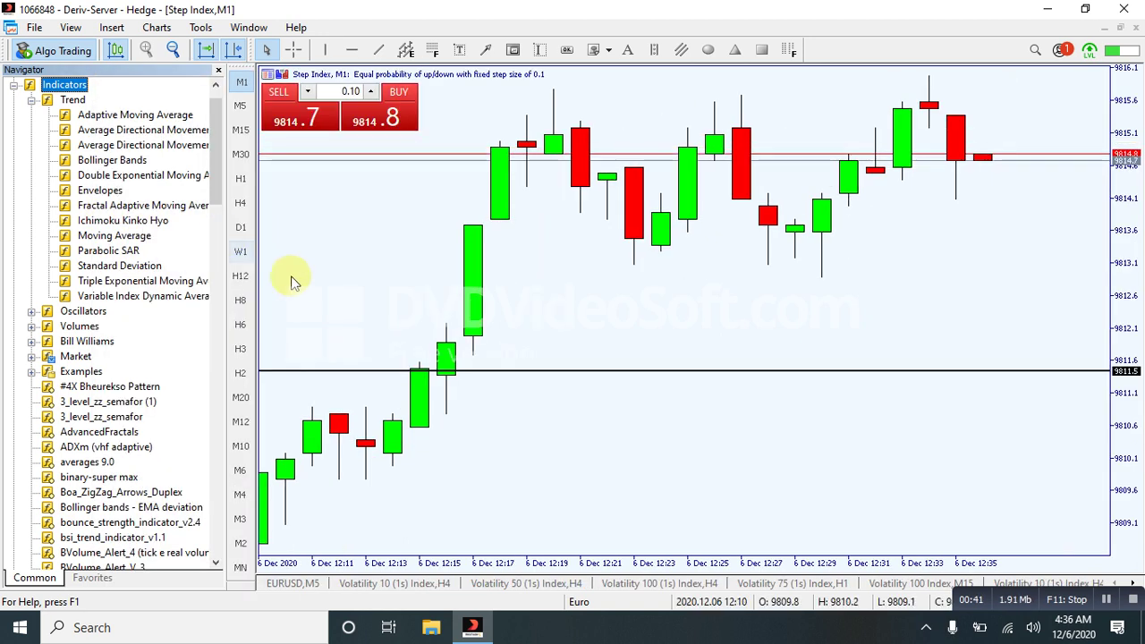
Switch Step Index to H4 and draw a large green rectangle over the recent bars
{"action": "left_click", "coordinate": [242, 206]}
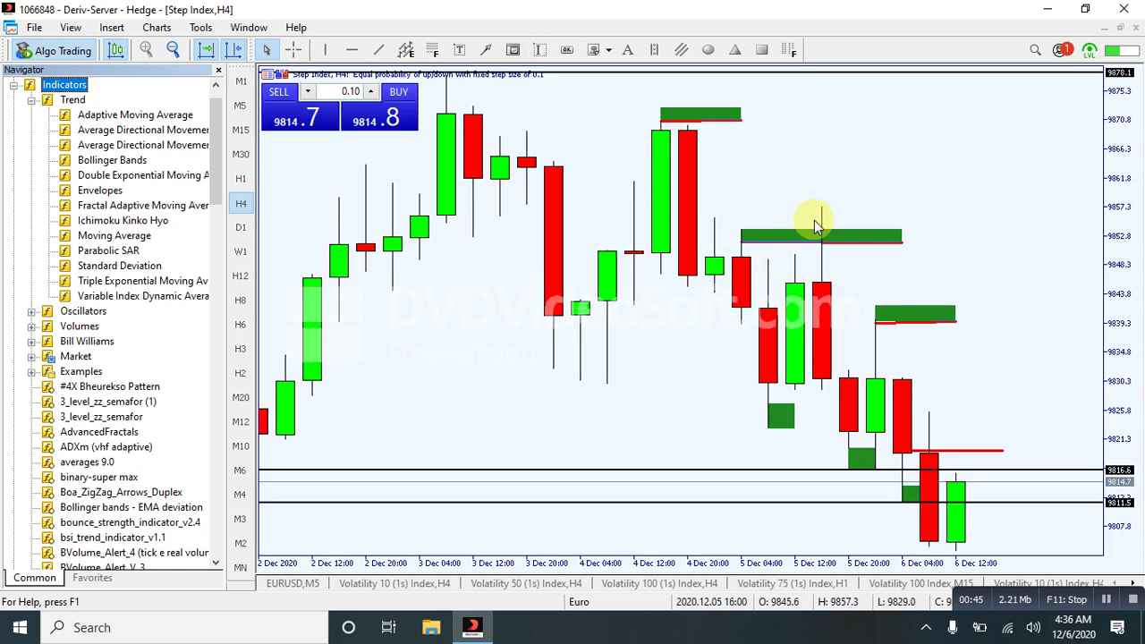
{"action": "left_click", "coordinate": [763, 49]}
{"action": "mouse_move", "coordinate": [617, 88]}
{"action": "left_mouse_down"}
{"action": "mouse_move", "coordinate": [984, 455]}
{"action": "mouse_move", "coordinate": [1035, 554]}
{"action": "left_mouse_up"}
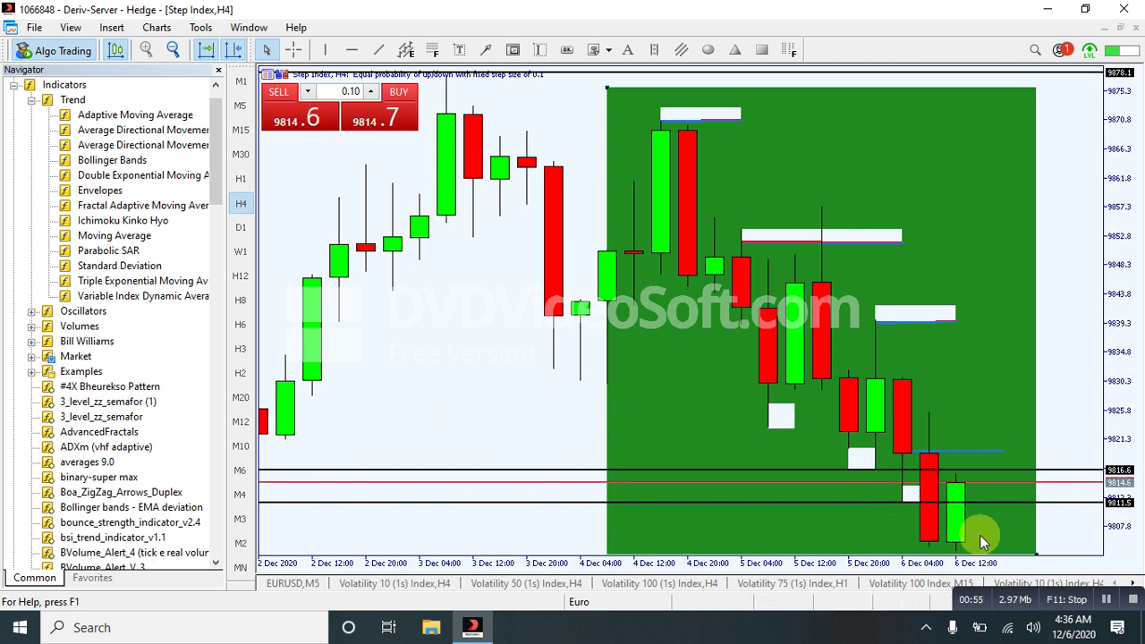
Extend the short trendline's right end, zoom out, and stretch the small rectangle larger
{"action": "double_click", "coordinate": [957, 451]}
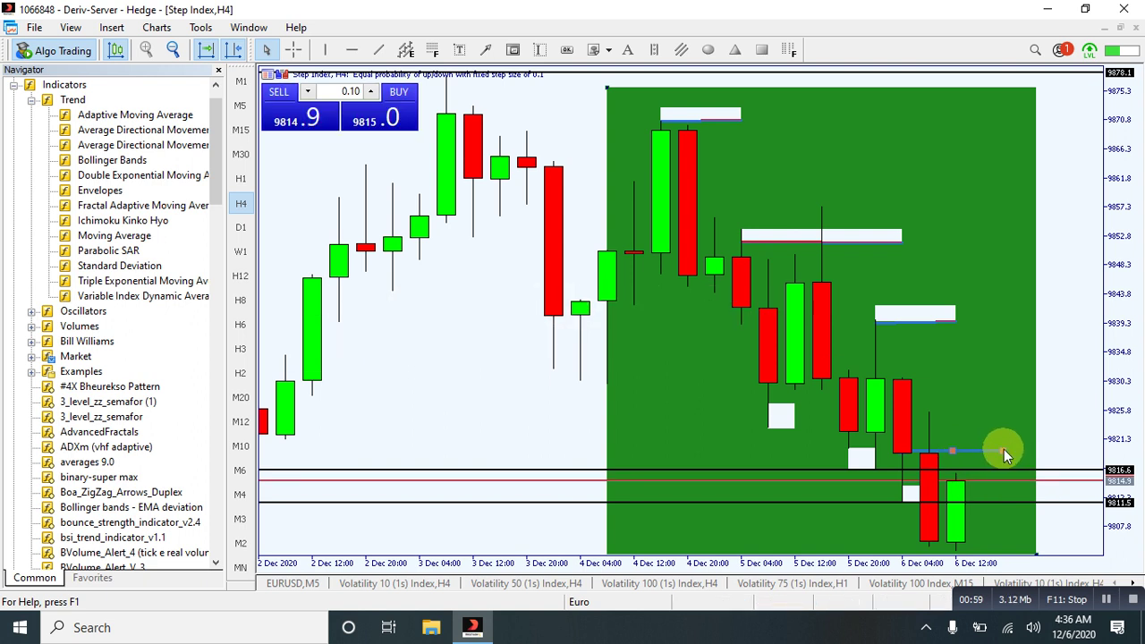
{"action": "mouse_move", "coordinate": [1004, 449]}
{"action": "left_mouse_down"}
{"action": "mouse_move", "coordinate": [1012, 453]}
{"action": "mouse_move", "coordinate": [1000, 450]}
{"action": "left_mouse_up"}
{"action": "left_click", "coordinate": [565, 493]}
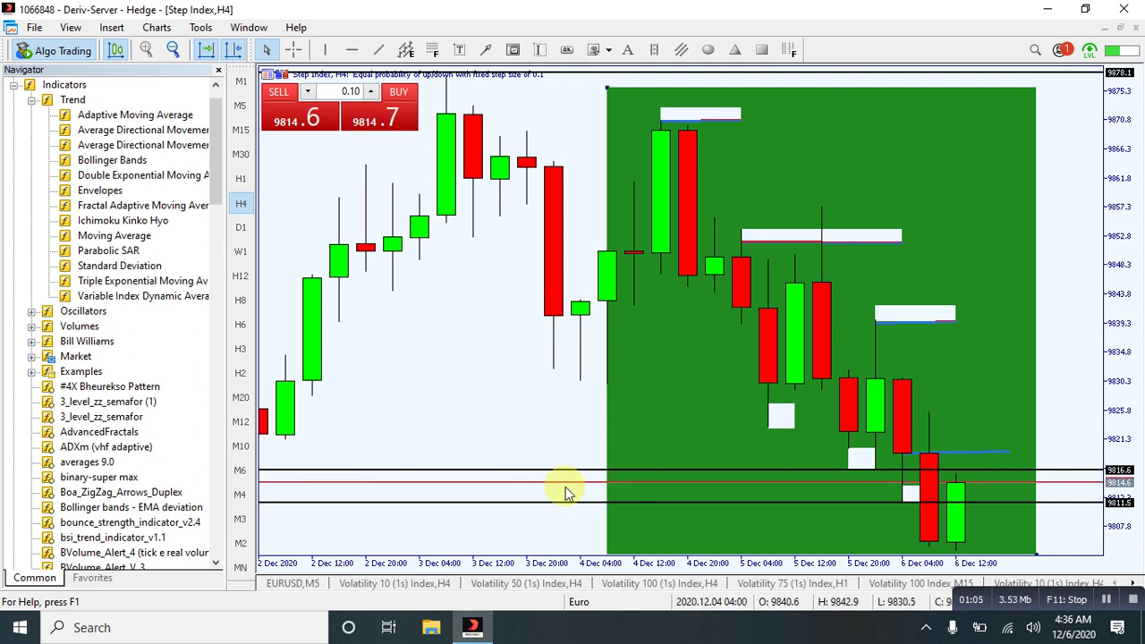
{"action": "left_click", "coordinate": [174, 49]}
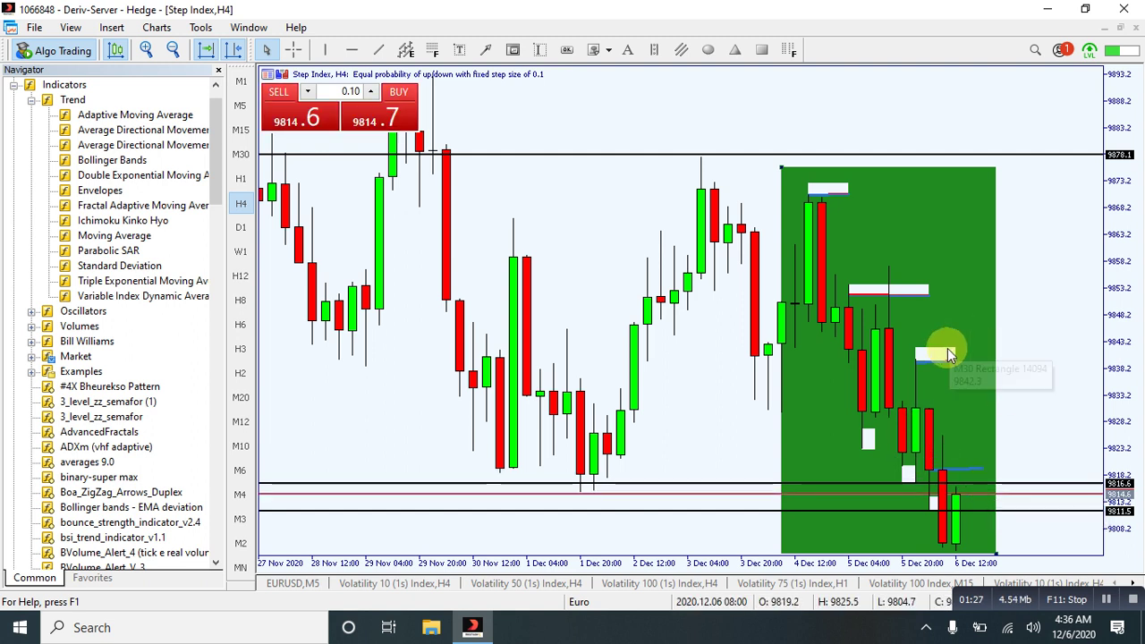
{"action": "left_click_drag", "start_coordinate": [955, 361], "coordinate": [1090, 436]}
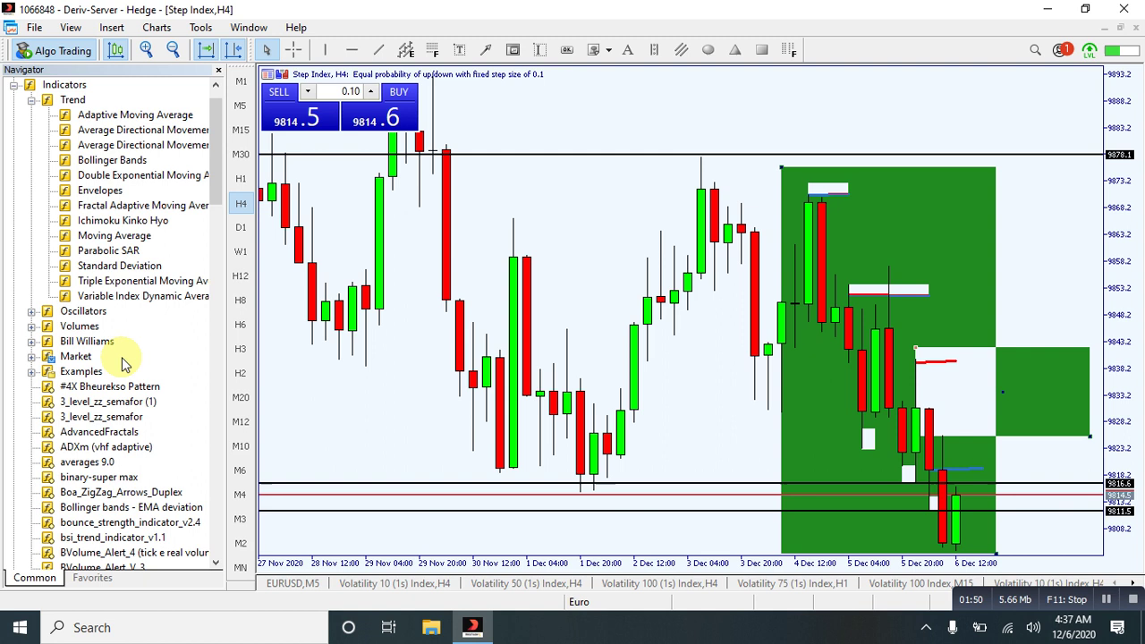
Apply the default template to the H4 chart and scroll to the latest bars
{"action": "right_click", "coordinate": [605, 95]}
{"action": "mouse_move", "coordinate": [723, 284]}
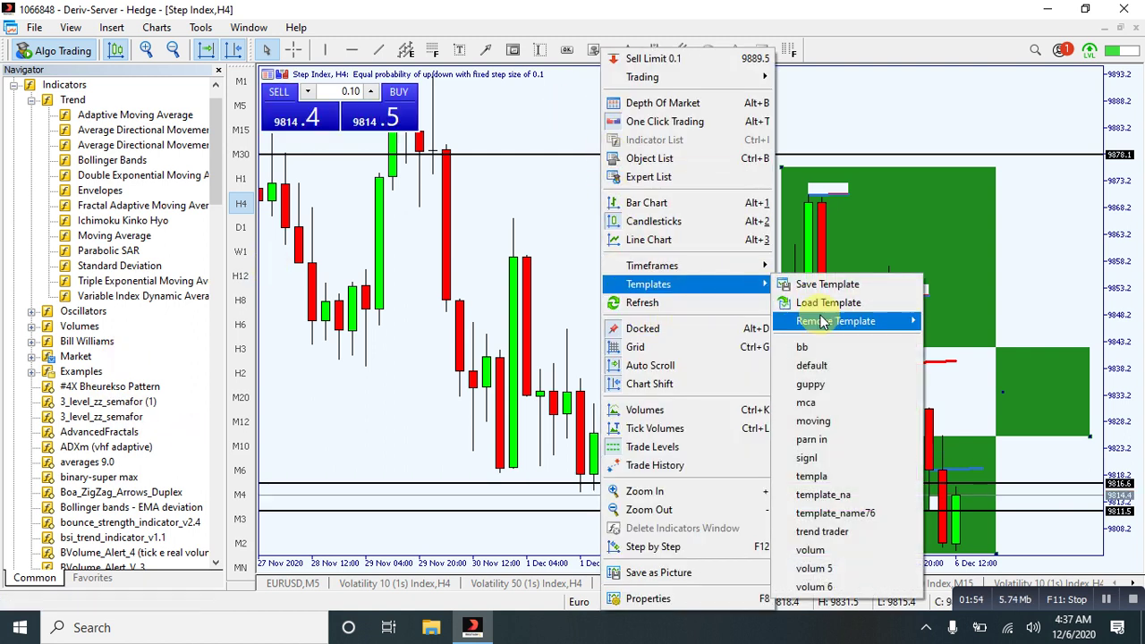
{"action": "left_click", "coordinate": [841, 367]}
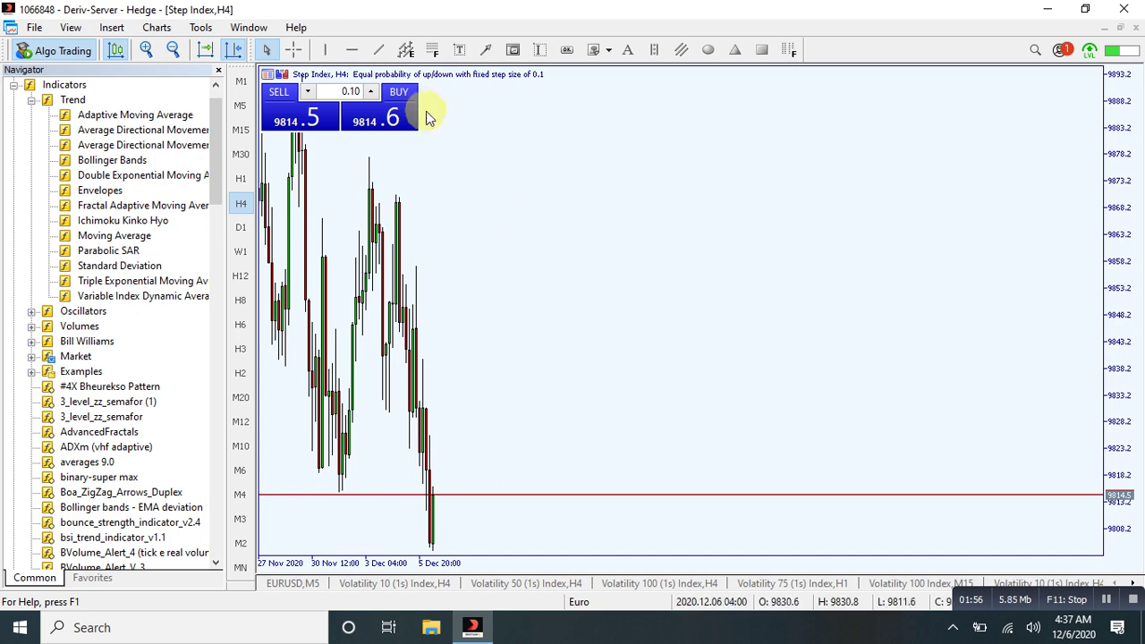
{"action": "left_click", "coordinate": [205, 49]}
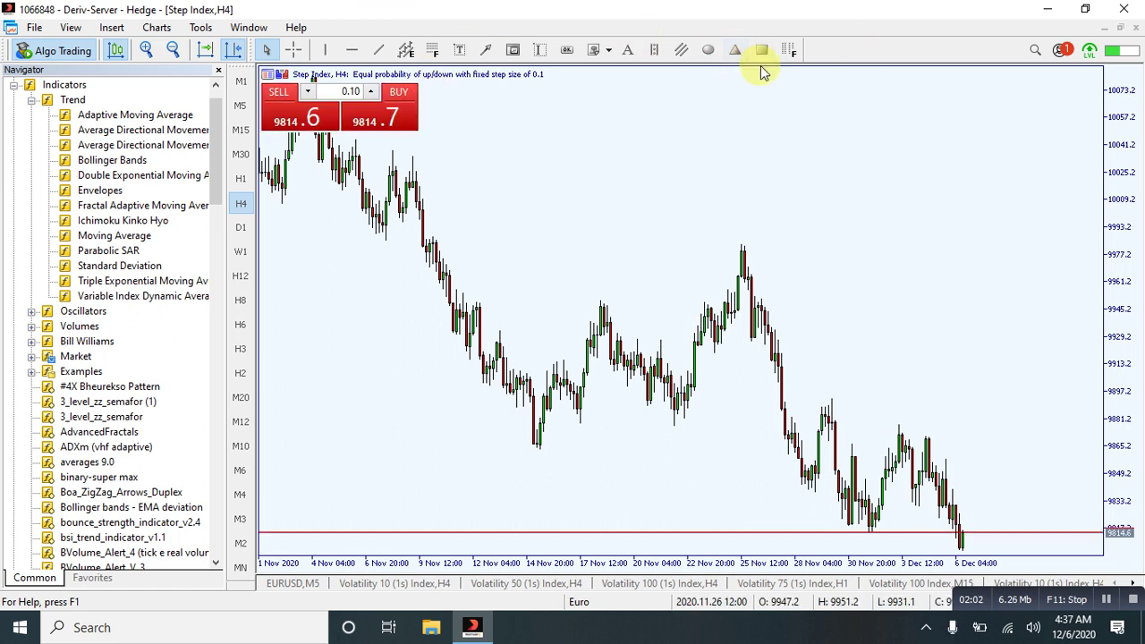
Draw two rising trend lines as a channel and adjust the upper line's ends
{"action": "left_click", "coordinate": [378, 49]}
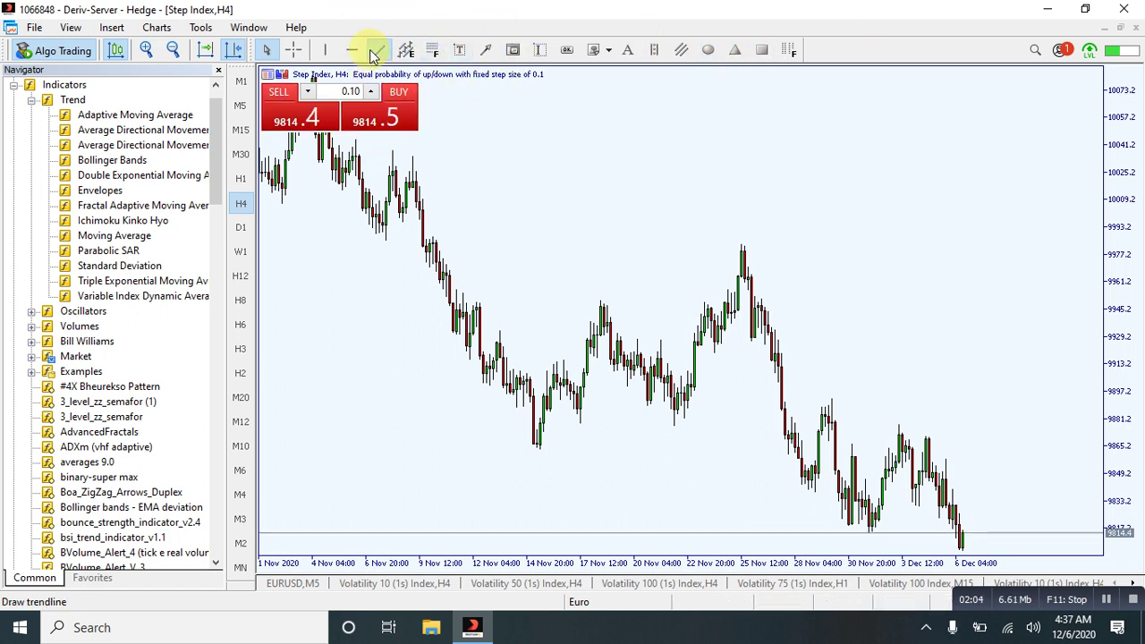
{"action": "left_click_drag", "start_coordinate": [527, 459], "coordinate": [822, 354]}
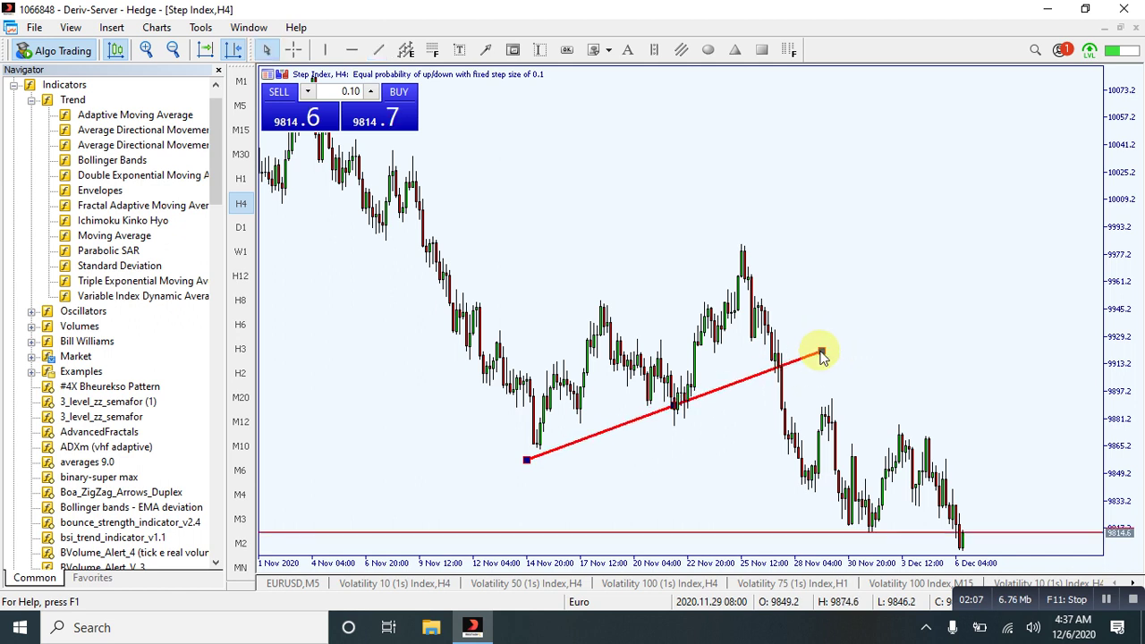
{"action": "left_click", "coordinate": [377, 49]}
{"action": "left_click_drag", "start_coordinate": [439, 323], "coordinate": [660, 271]}
{"action": "scroll", "coordinate": [671, 259], "scroll_direction": "up", "scroll_amount": 1}
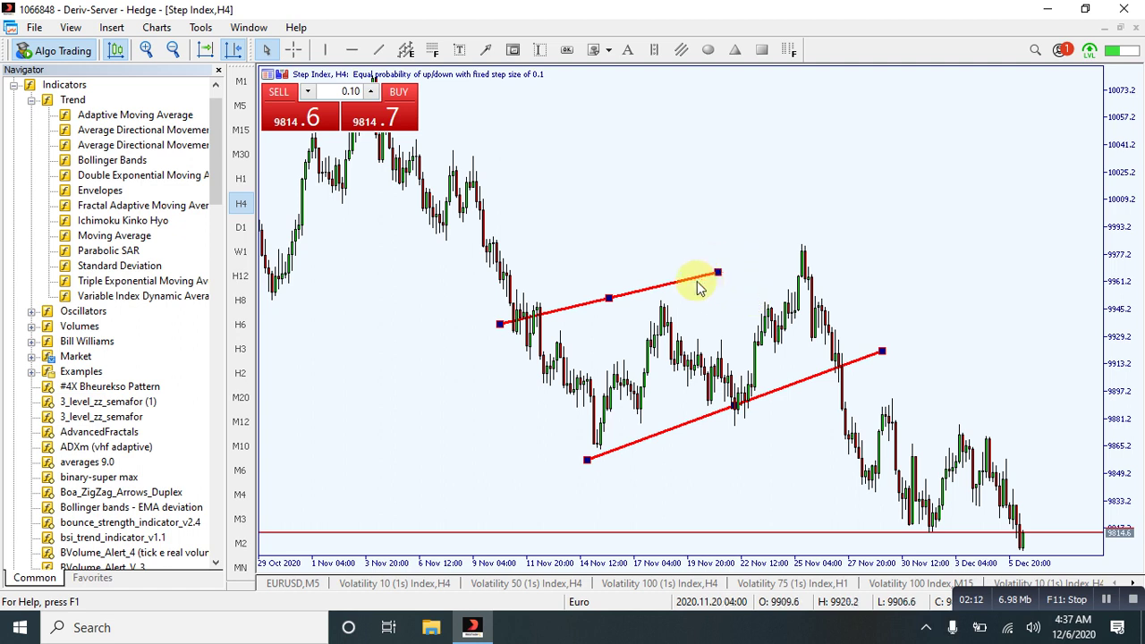
{"action": "scroll", "coordinate": [805, 255], "scroll_direction": "up", "scroll_amount": 1}
{"action": "scroll", "coordinate": [832, 259], "scroll_direction": "up", "scroll_amount": 1}
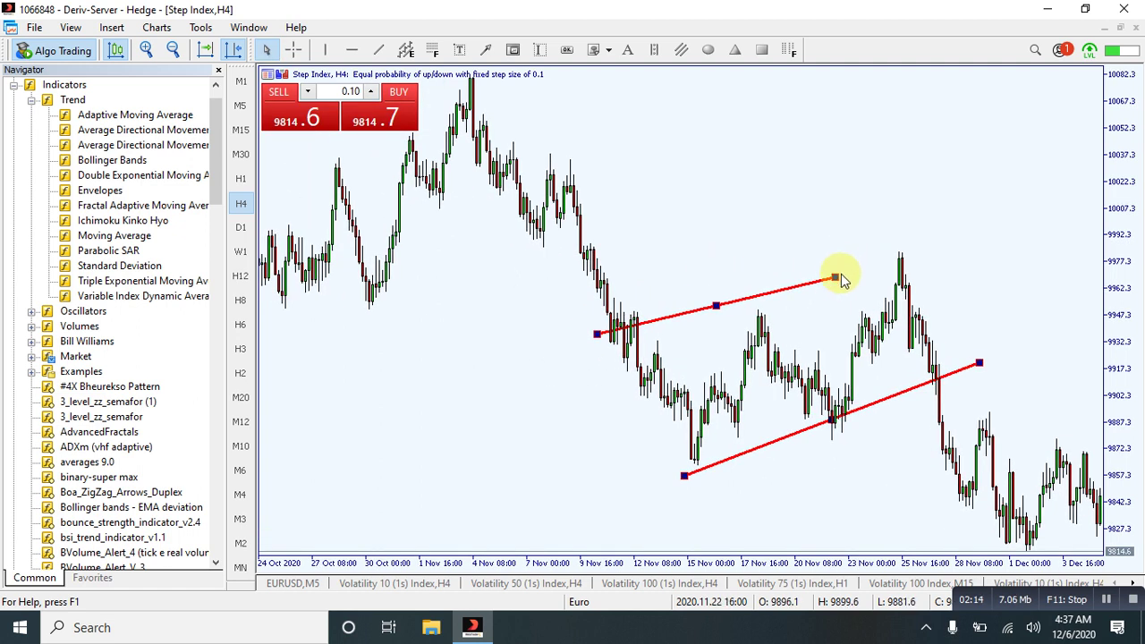
{"action": "left_click_drag", "start_coordinate": [834, 275], "coordinate": [918, 247]}
{"action": "left_click_drag", "start_coordinate": [596, 334], "coordinate": [627, 371]}
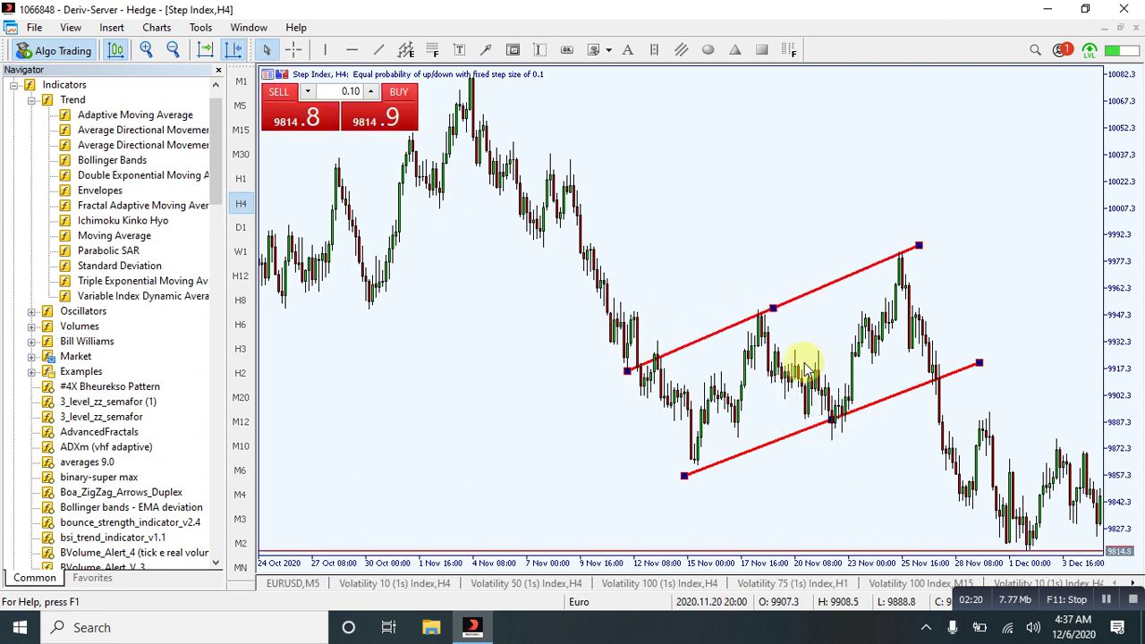
Draw two falling trend lines, from the top peak and along the latest decline
{"action": "left_click", "coordinate": [379, 49]}
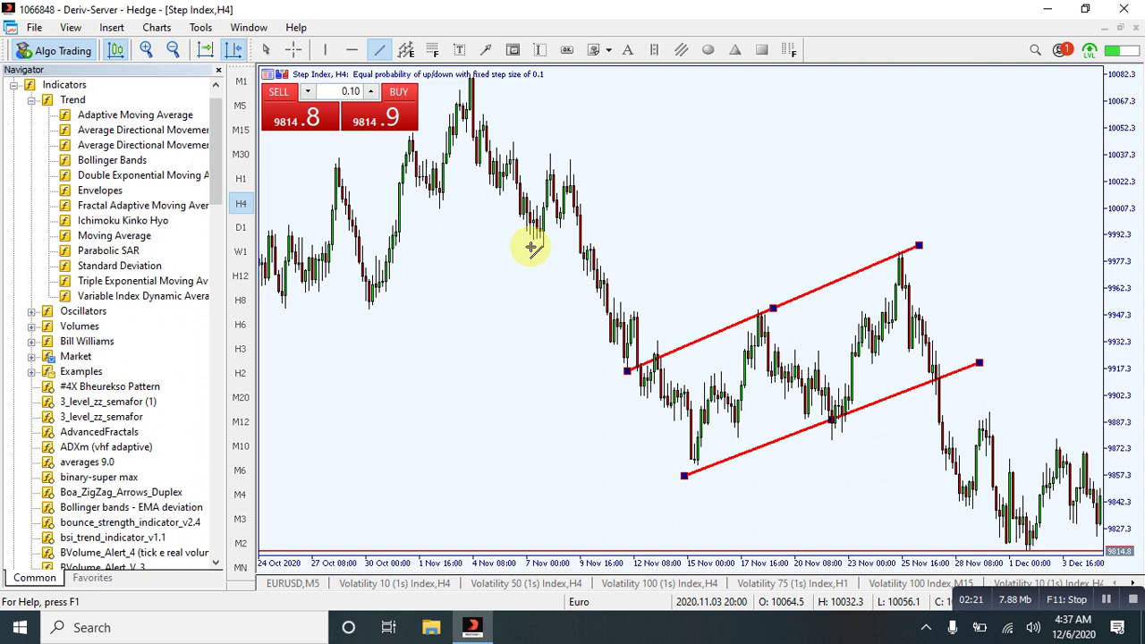
{"action": "mouse_move", "coordinate": [450, 83]}
{"action": "left_mouse_down"}
{"action": "mouse_move", "coordinate": [534, 299]}
{"action": "mouse_move", "coordinate": [645, 505]}
{"action": "mouse_move", "coordinate": [650, 466]}
{"action": "left_mouse_up"}
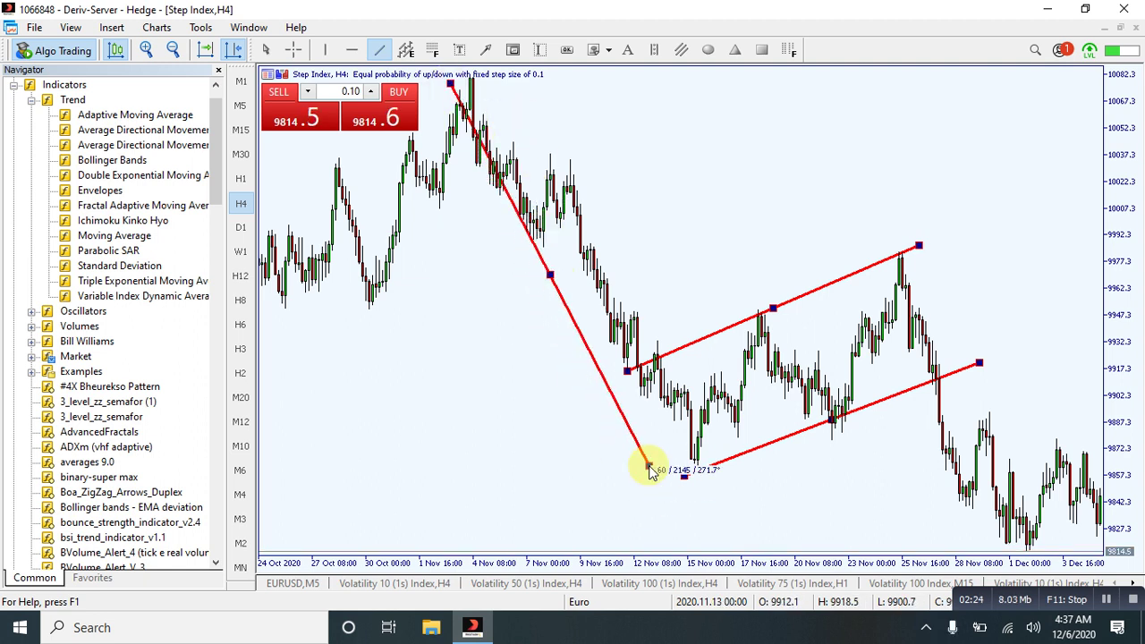
{"action": "left_click", "coordinate": [379, 50]}
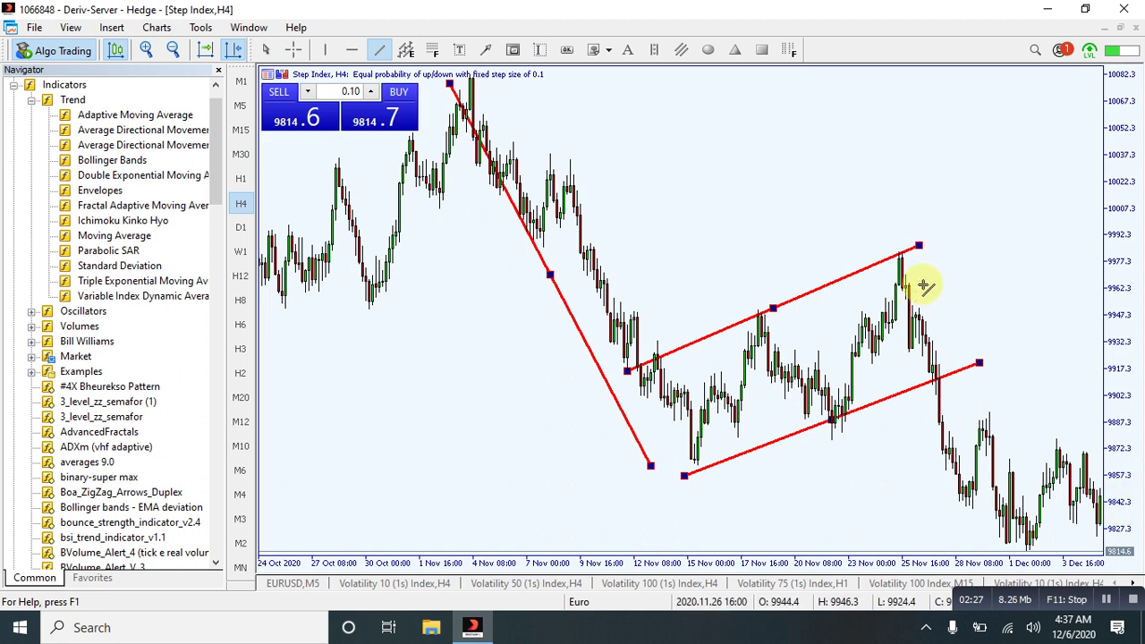
{"action": "mouse_move", "coordinate": [932, 229]}
{"action": "left_mouse_down"}
{"action": "mouse_move", "coordinate": [1047, 422]}
{"action": "mouse_move", "coordinate": [1076, 548]}
{"action": "mouse_move", "coordinate": [1086, 536]}
{"action": "left_mouse_up"}
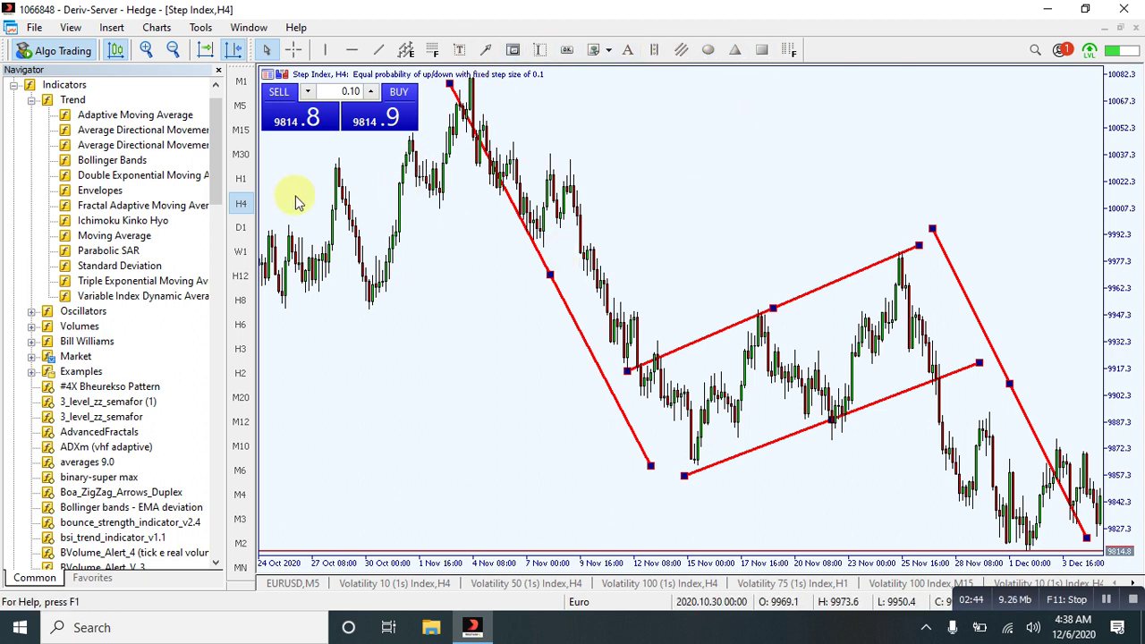
Switch the chart to the M1 timeframe and bring up the File menu
{"action": "left_click", "coordinate": [243, 81]}
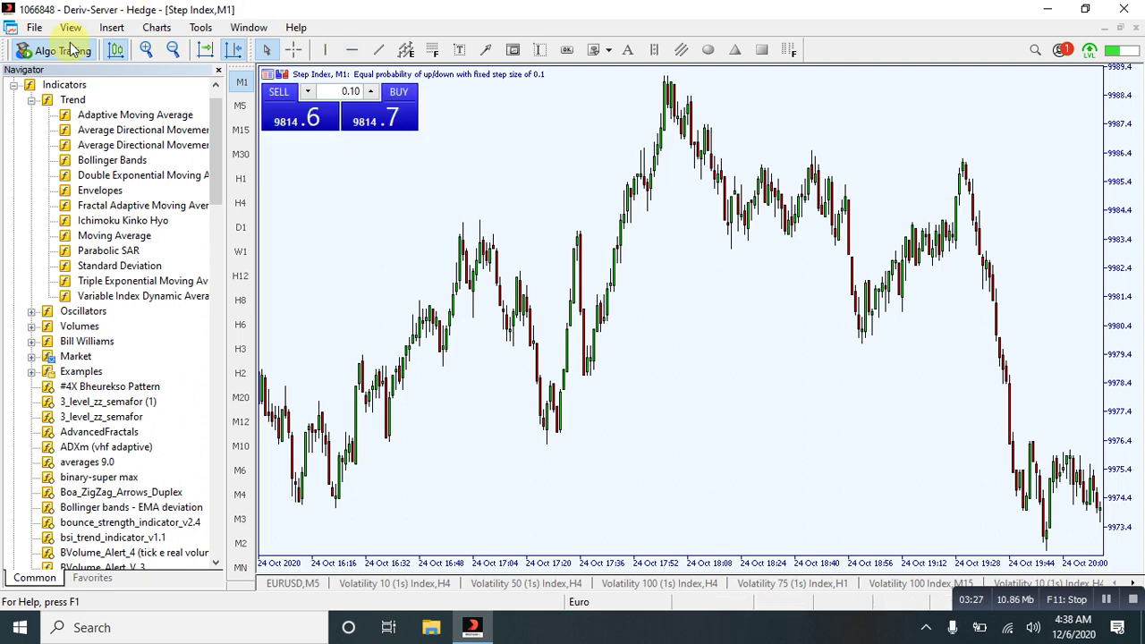
{"action": "left_click", "coordinate": [34, 26]}
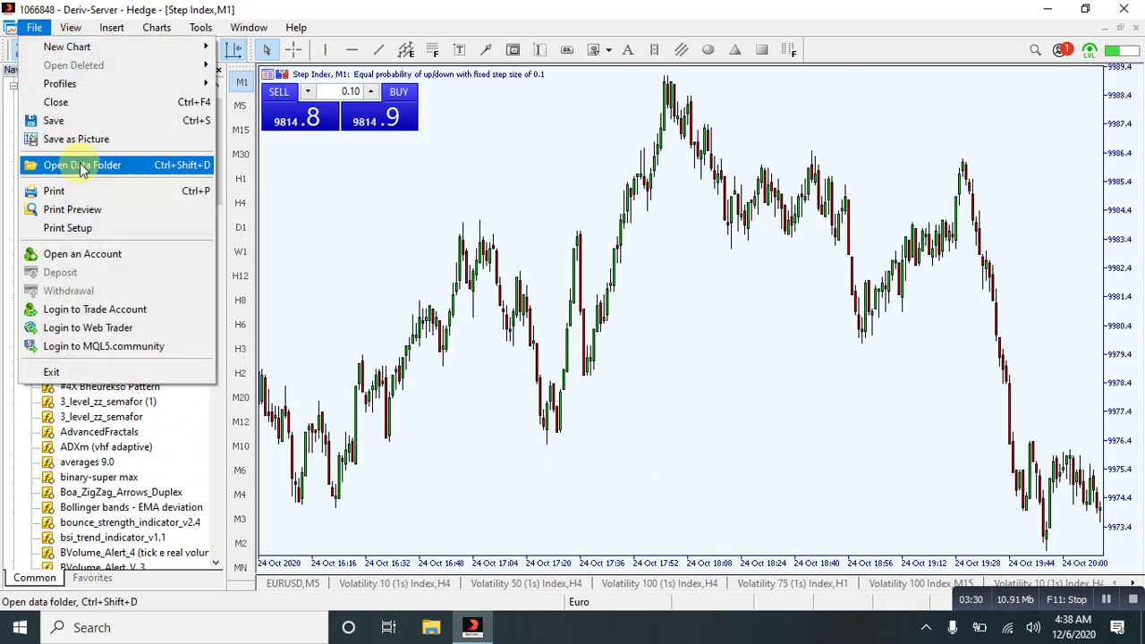
Open the data folder, maximize Explorer, view MQL5\Indicators, then return to MQL5
{"action": "left_click", "coordinate": [84, 166]}
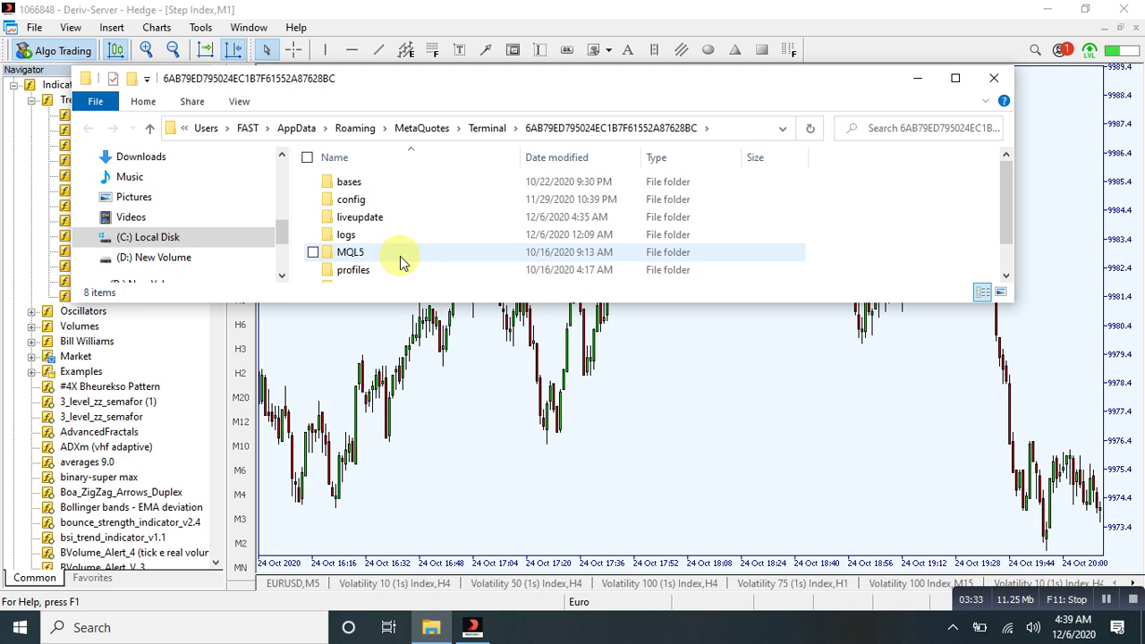
{"action": "left_click", "coordinate": [401, 259]}
{"action": "double_click", "coordinate": [400, 259]}
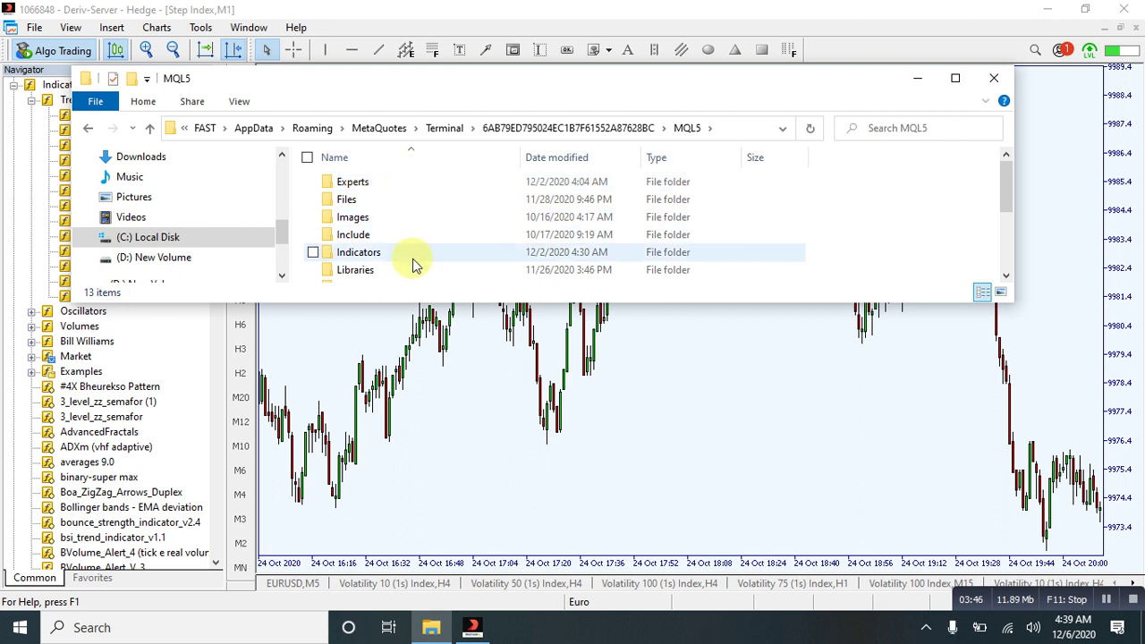
{"action": "scroll", "coordinate": [413, 265], "scroll_direction": "down", "scroll_amount": 3}
{"action": "scroll", "coordinate": [413, 264], "scroll_direction": "up", "scroll_amount": 3}
{"action": "left_click", "coordinate": [963, 80]}
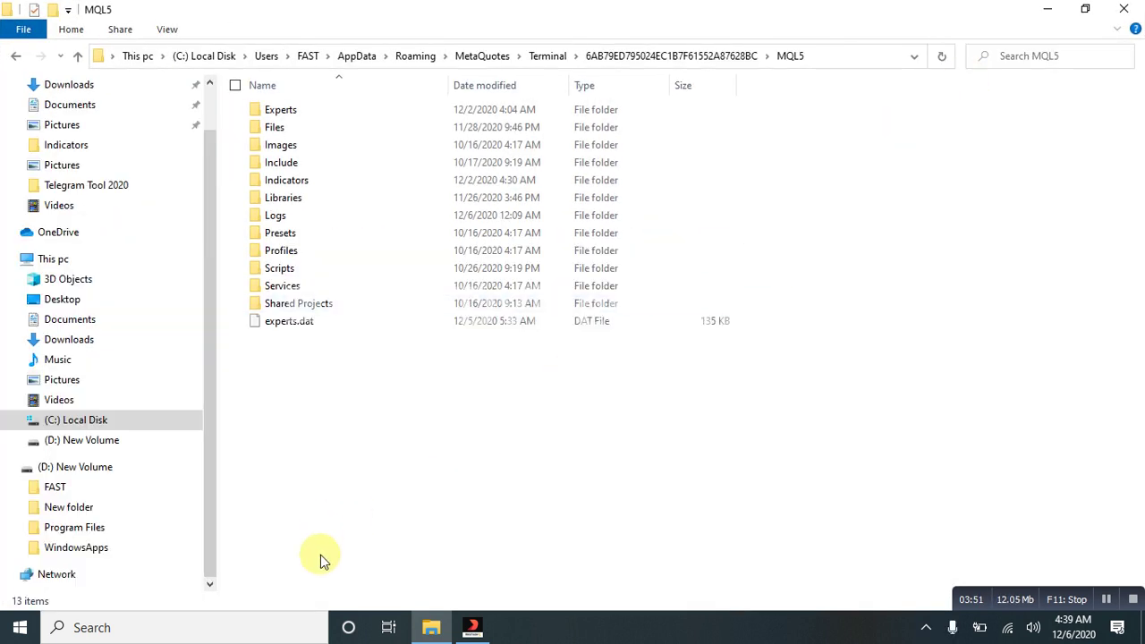
{"action": "double_click", "coordinate": [317, 180]}
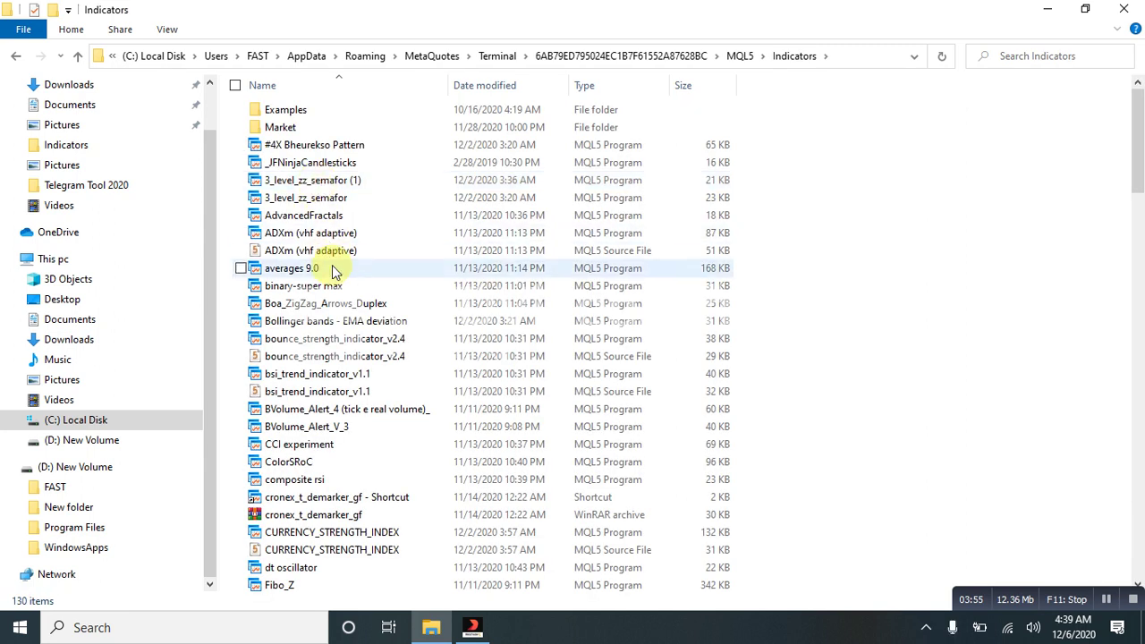
{"action": "scroll", "coordinate": [337, 333], "scroll_direction": "down", "scroll_amount": 7}
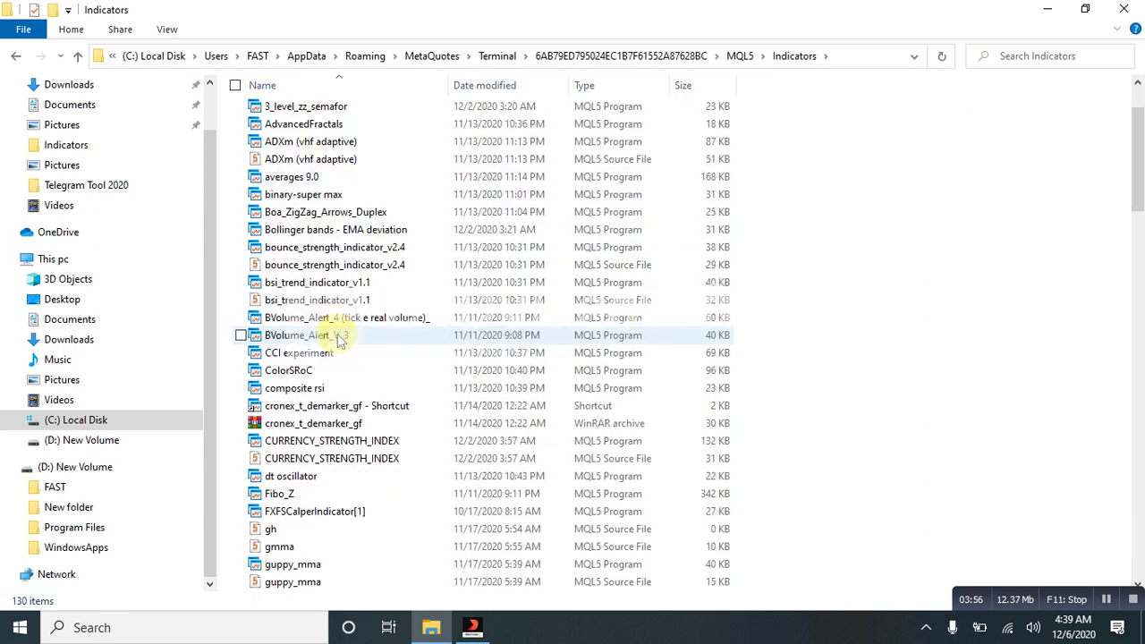
{"action": "left_click", "coordinate": [15, 55]}
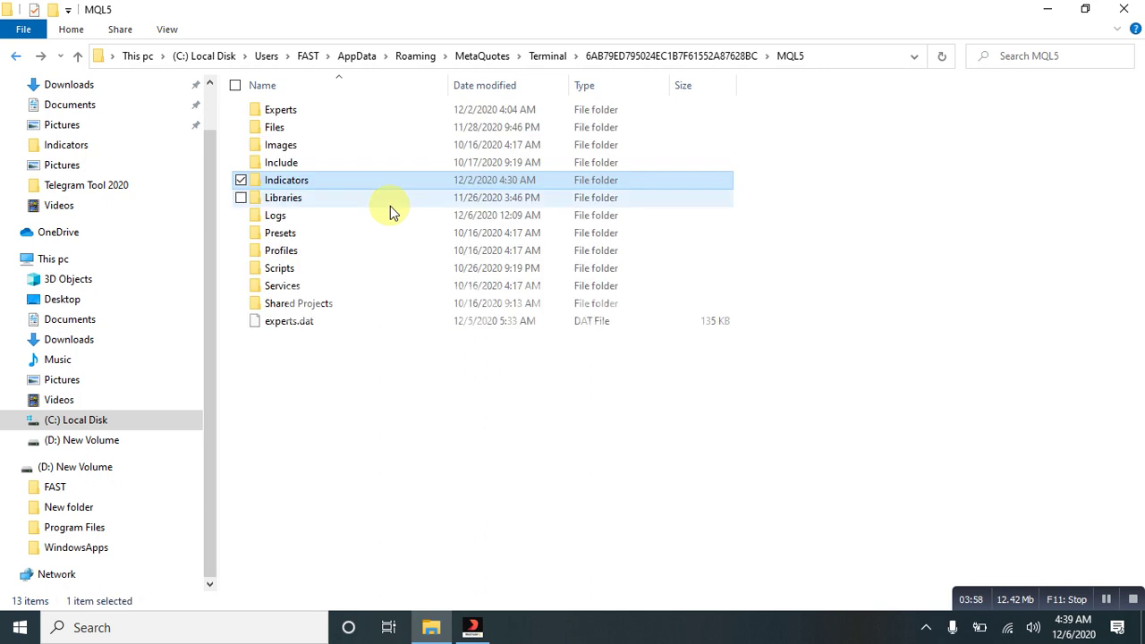
Open Profiles\Templates, refresh its file list, and close Explorer
{"action": "left_click", "coordinate": [358, 257]}
{"action": "double_click", "coordinate": [358, 256]}
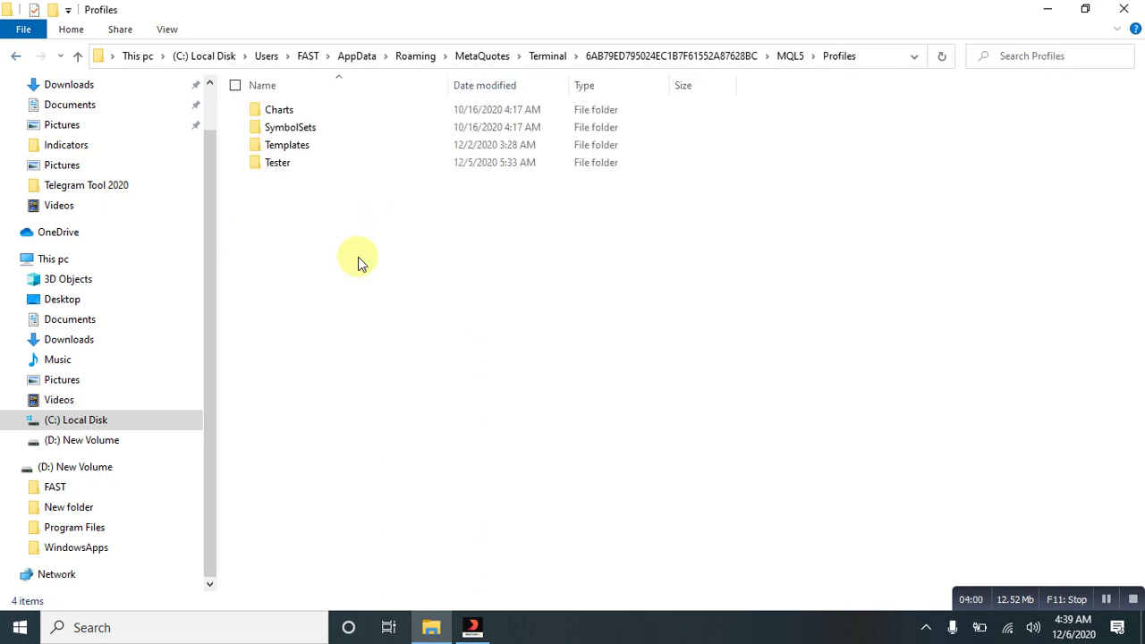
{"action": "left_click", "coordinate": [356, 151]}
{"action": "double_click", "coordinate": [356, 152]}
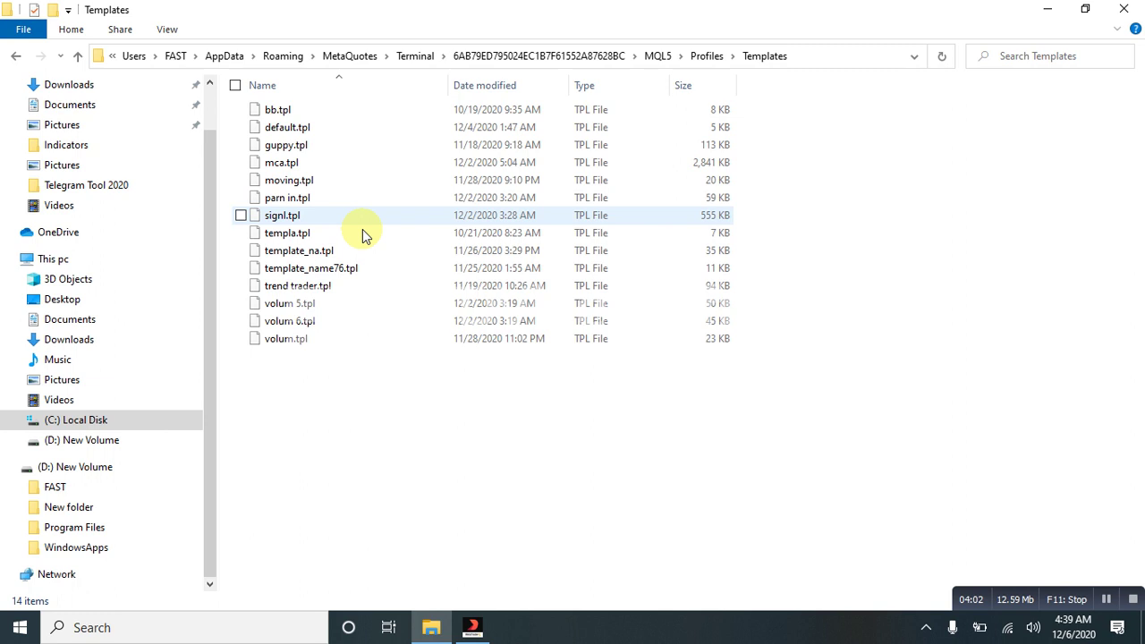
{"action": "right_click", "coordinate": [367, 360]}
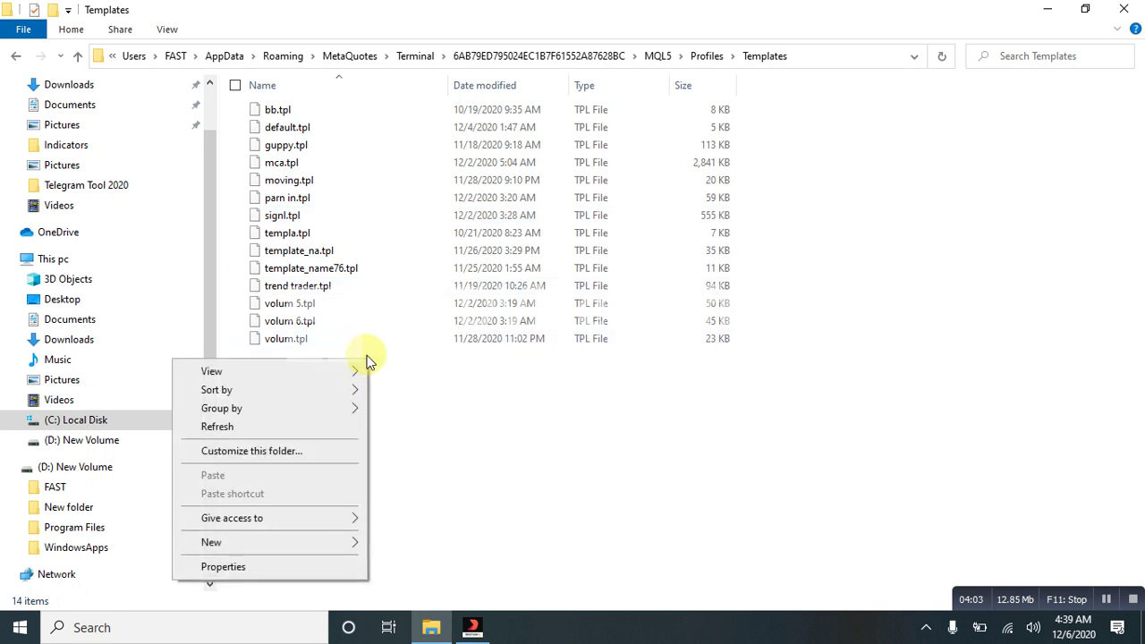
{"action": "left_click", "coordinate": [259, 427]}
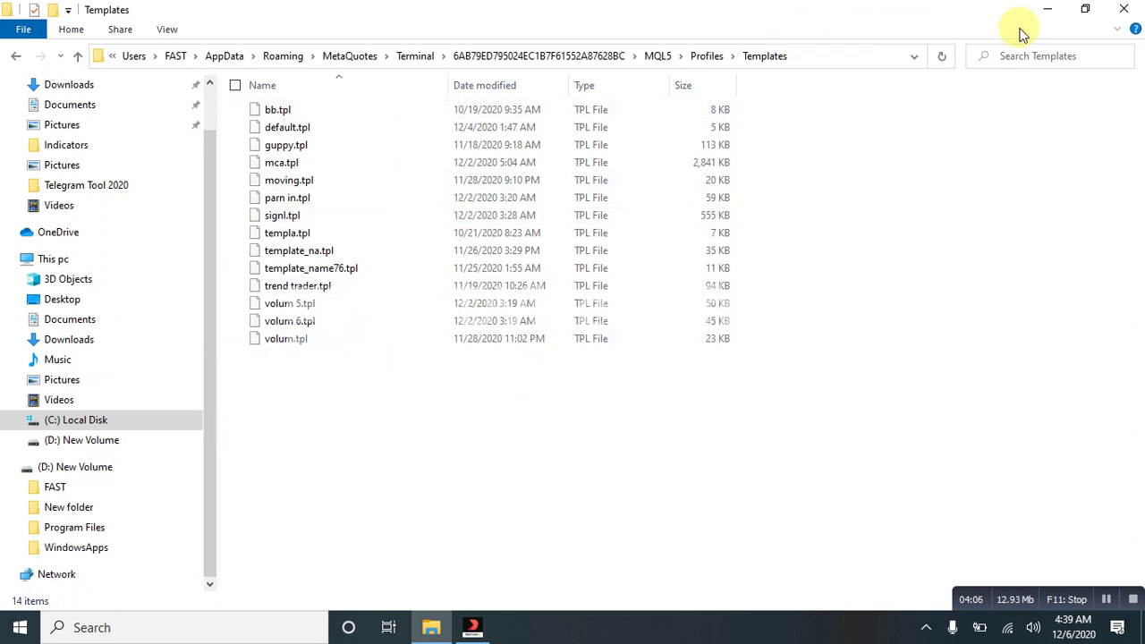
{"action": "left_click", "coordinate": [1125, 9]}
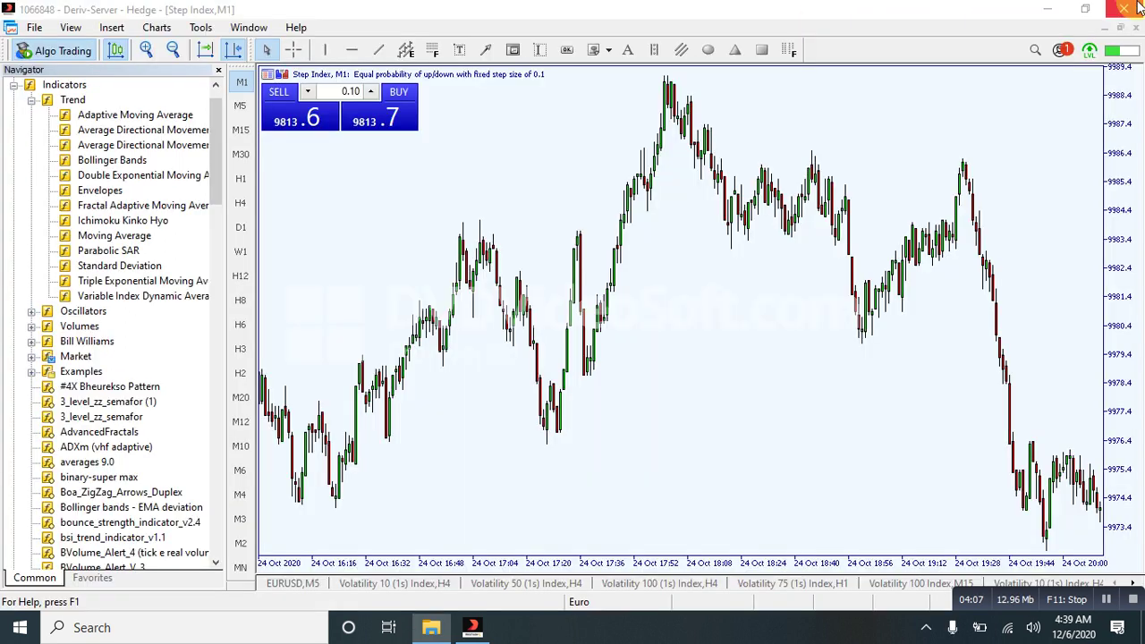
Bring up context menus for several Trend indicators and the Bill Williams group, then dismiss them
{"action": "right_click", "coordinate": [85, 206]}
{"action": "left_click", "coordinate": [113, 296]}
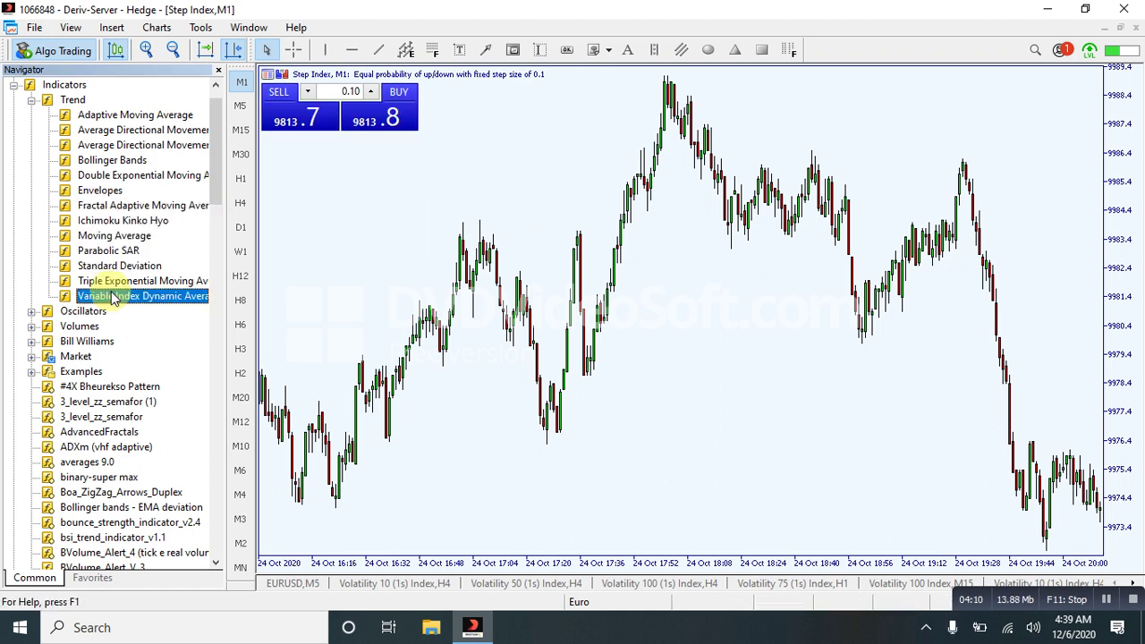
{"action": "right_click", "coordinate": [114, 297]}
{"action": "right_click", "coordinate": [119, 267]}
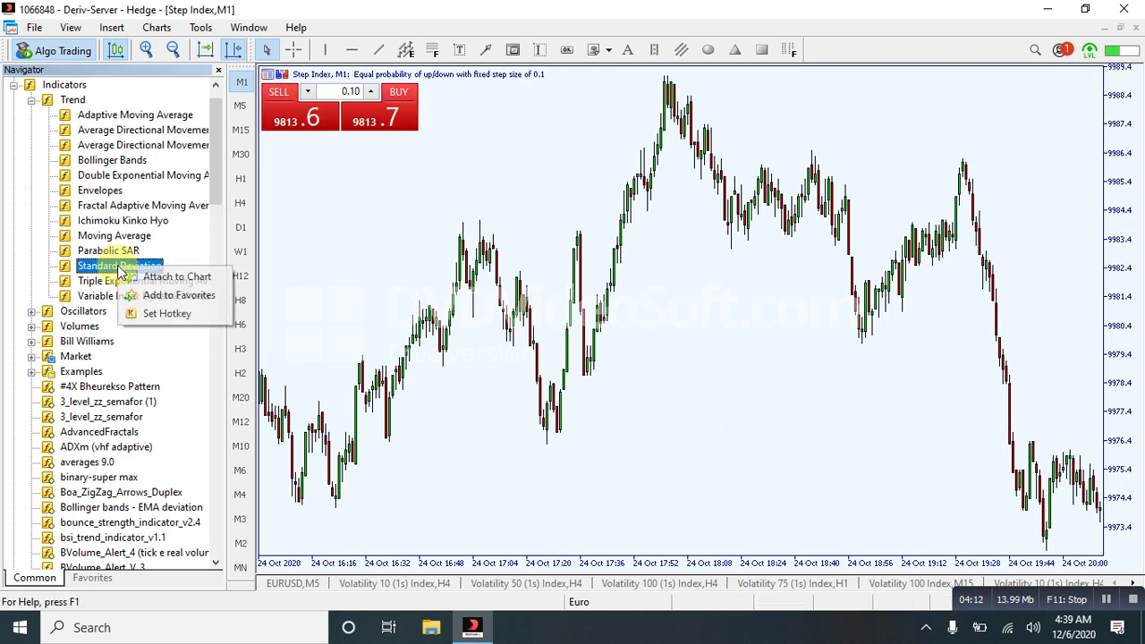
{"action": "right_click", "coordinate": [85, 343]}
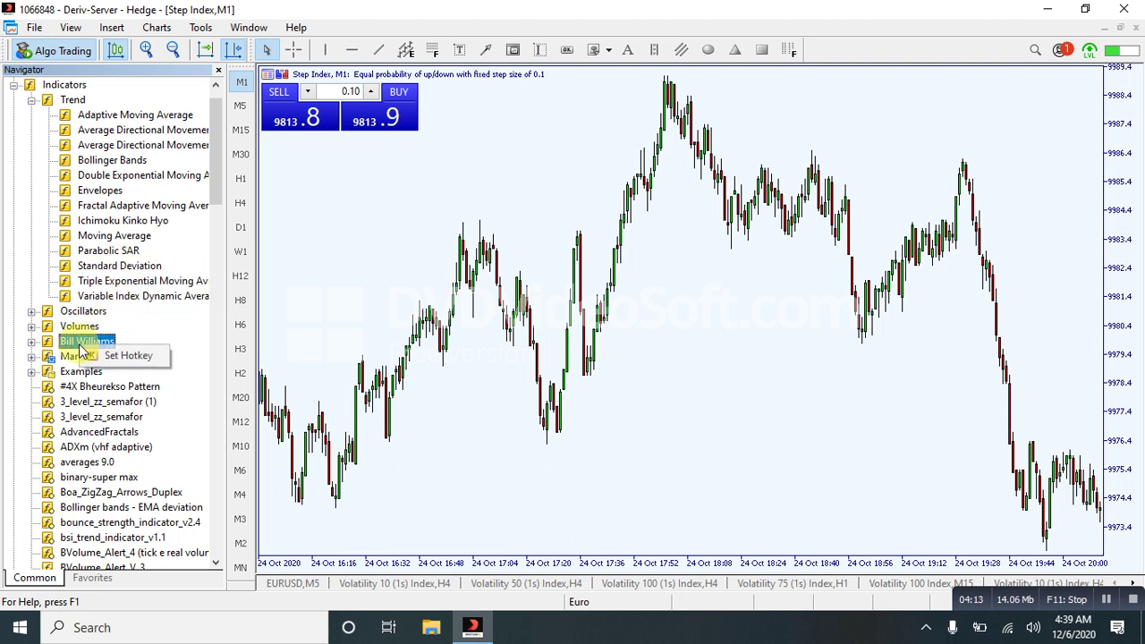
{"action": "left_click", "coordinate": [414, 225]}
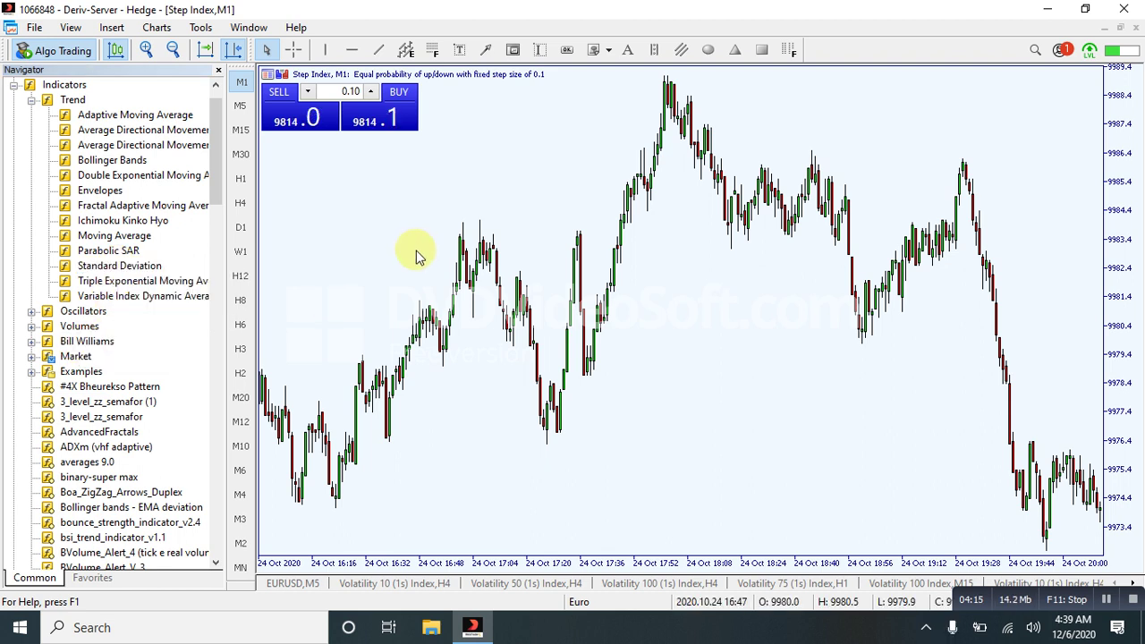
Refresh the chart and apply the default template via Charts > Templates
{"action": "right_click", "coordinate": [413, 253]}
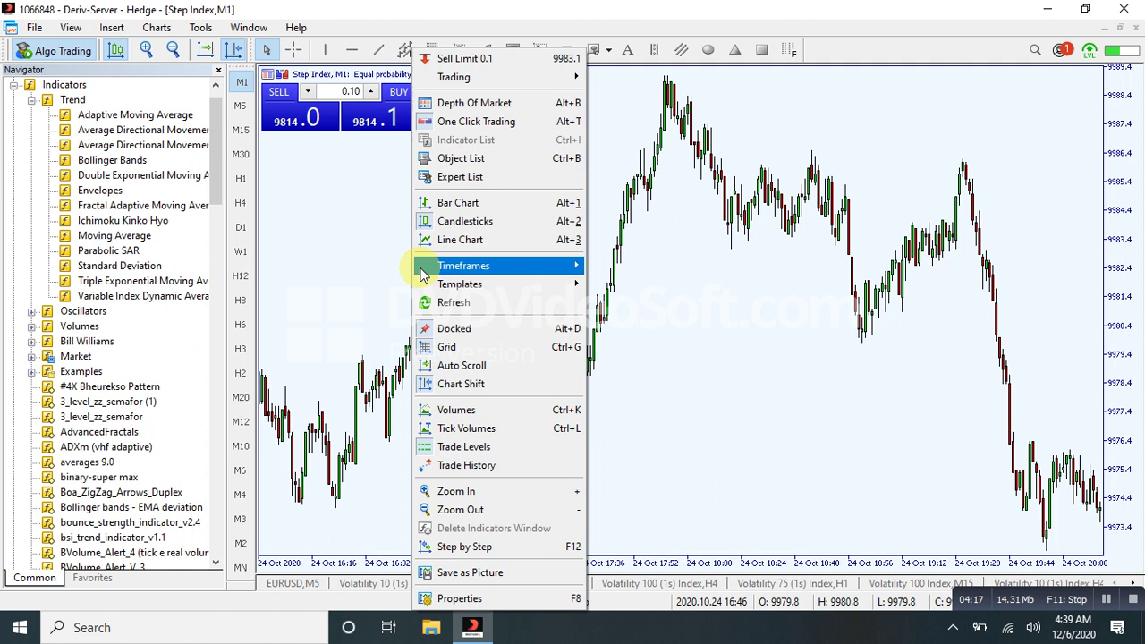
{"action": "left_click", "coordinate": [462, 305]}
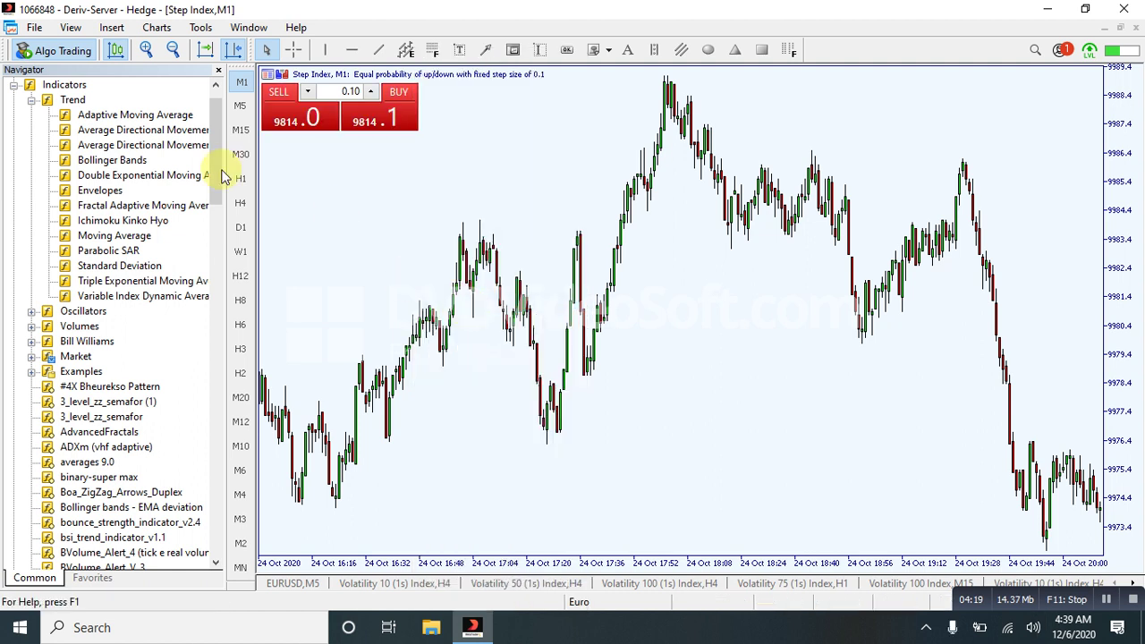
{"action": "left_click", "coordinate": [154, 29]}
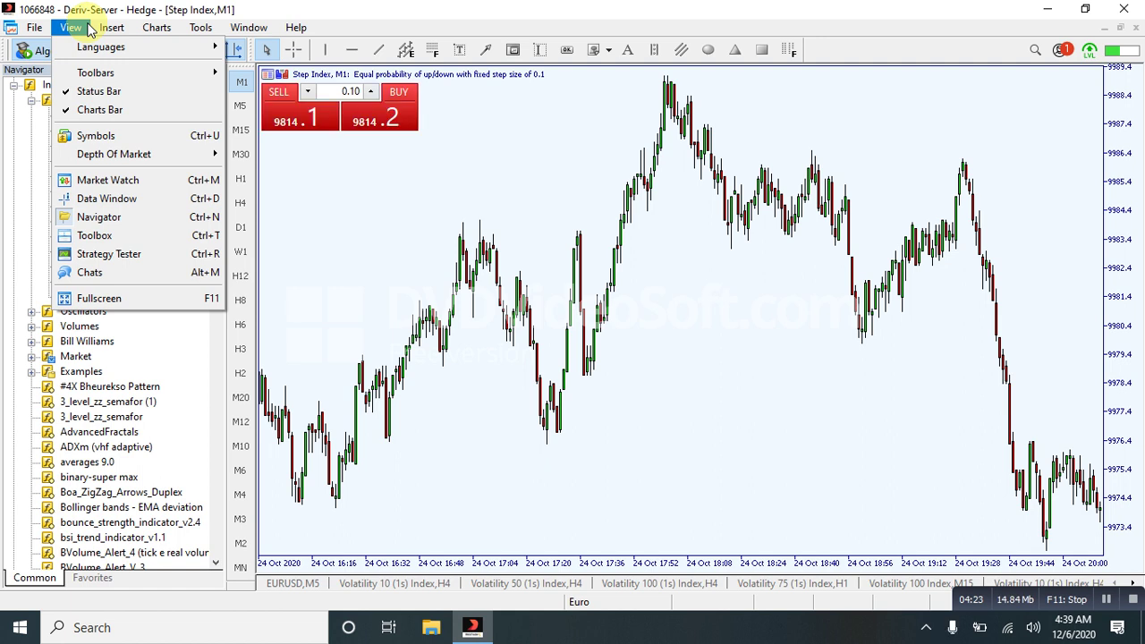
{"action": "left_click", "coordinate": [89, 30]}
{"action": "left_click", "coordinate": [157, 27]}
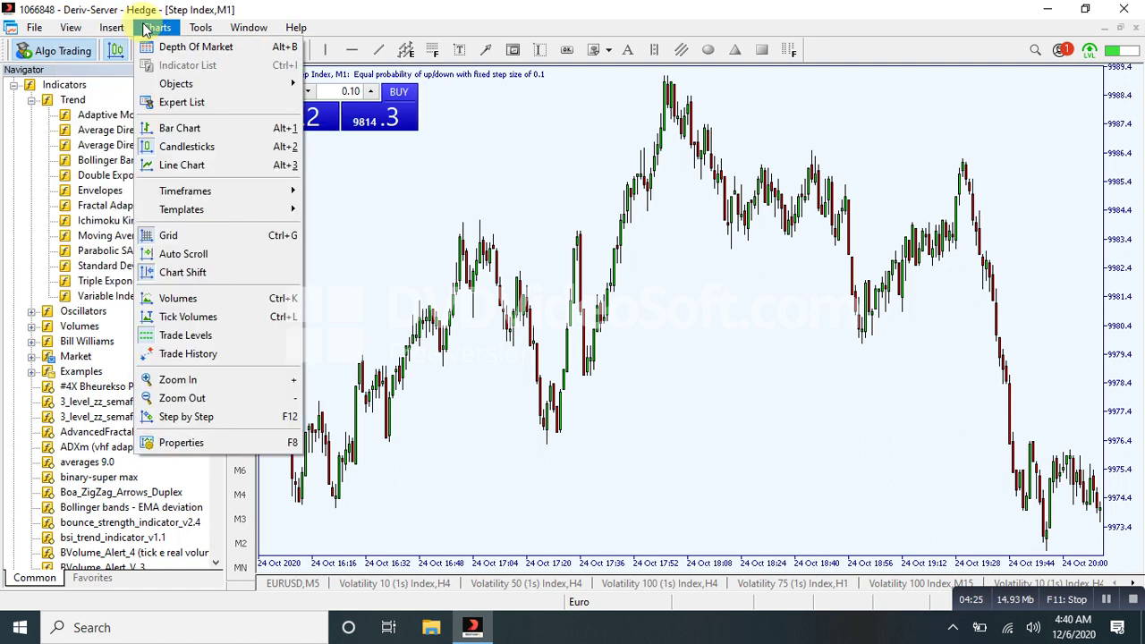
{"action": "mouse_move", "coordinate": [294, 213]}
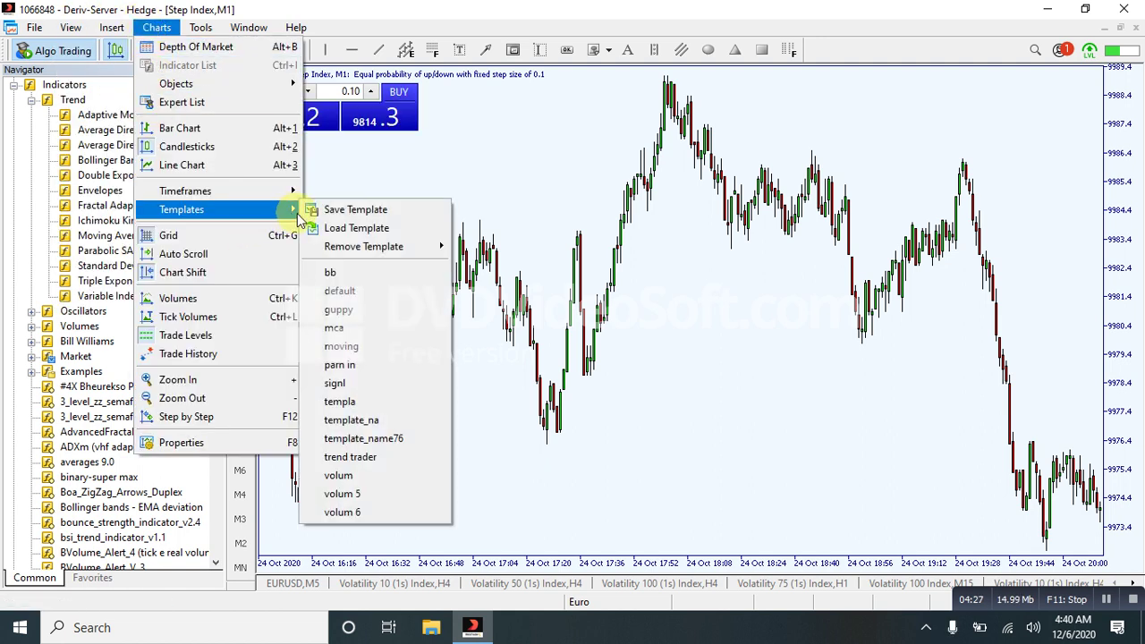
{"action": "left_click", "coordinate": [374, 290]}
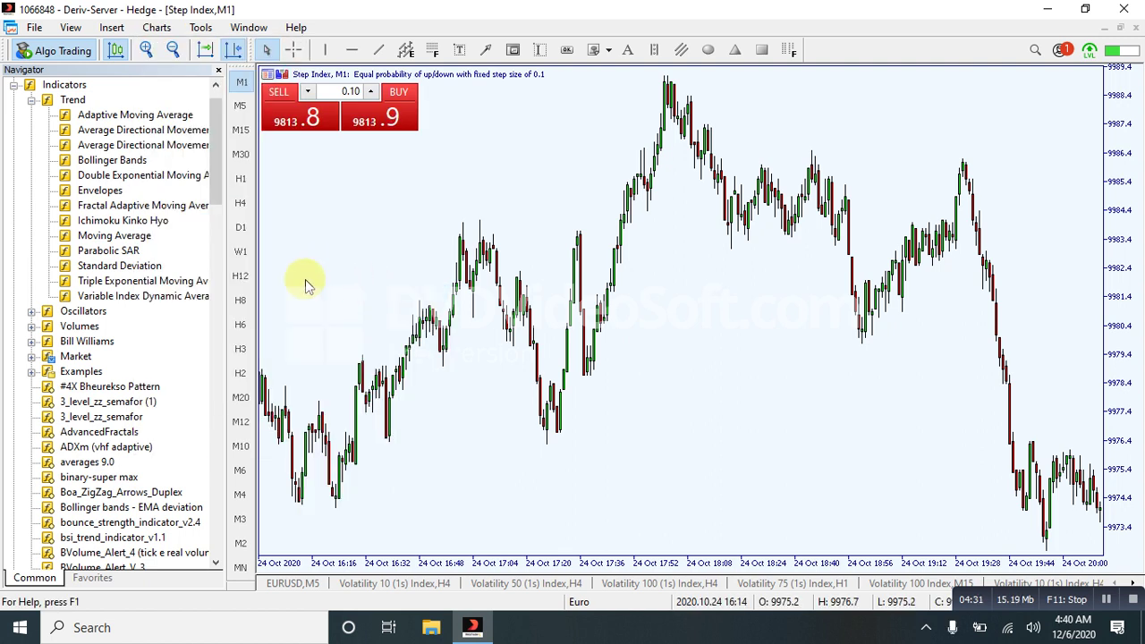
Jump the Step Index M1 chart to the latest 6 Dec 2020 bars
{"action": "left_click", "coordinate": [204, 57]}
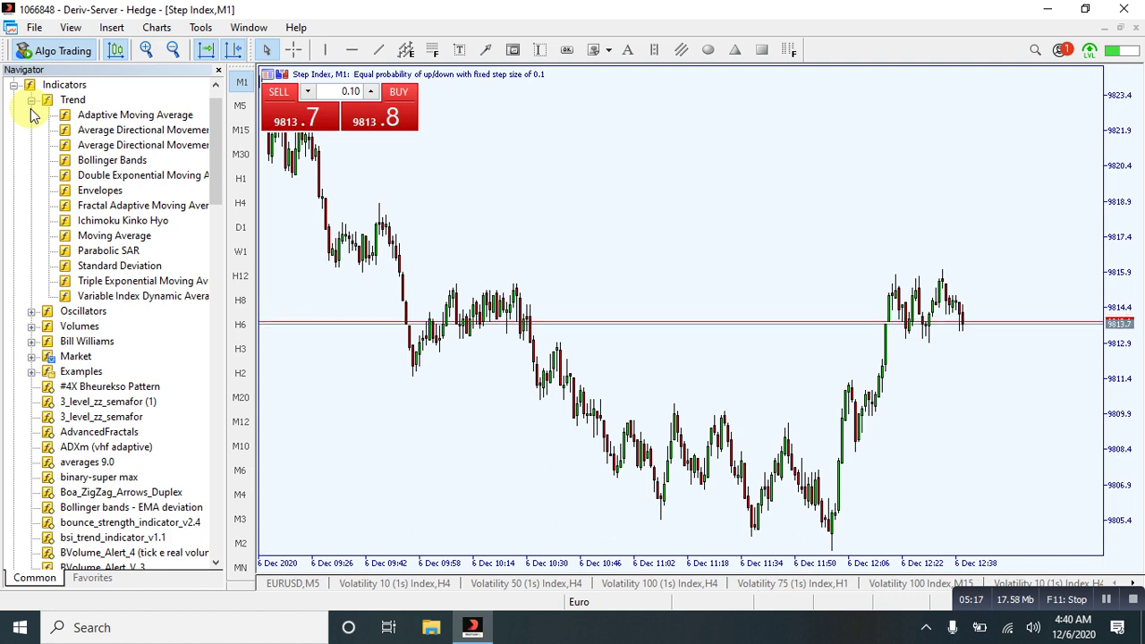
Expand Oscillators and drag Stochastic Oscillator onto the Step Index M1 chart
{"action": "left_click", "coordinate": [31, 312]}
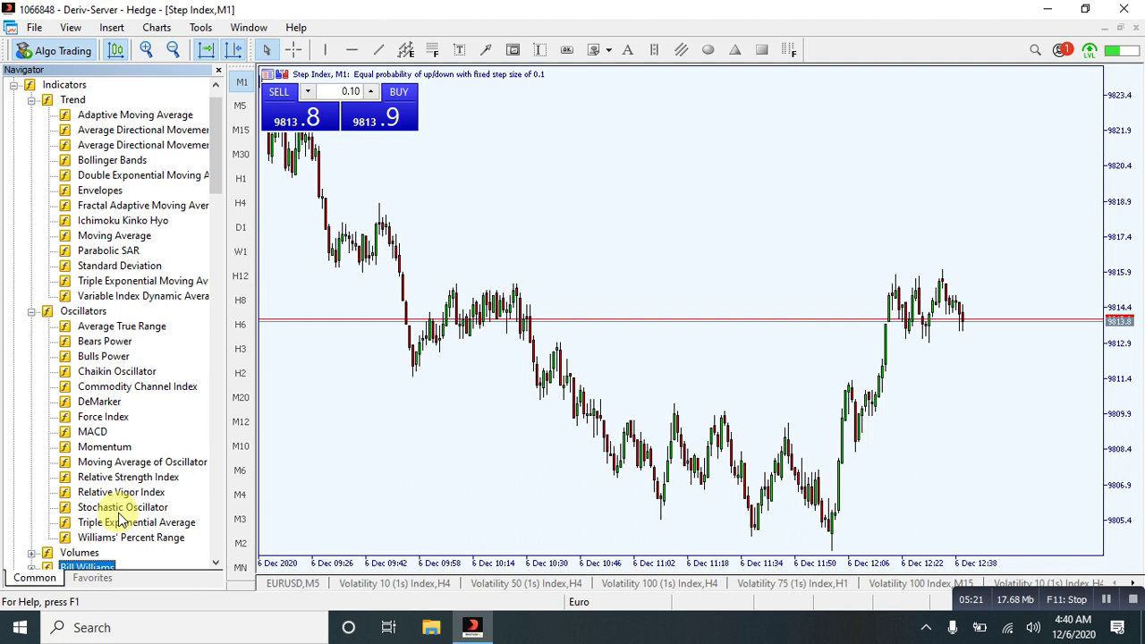
{"action": "left_click", "coordinate": [123, 508]}
{"action": "left_click_drag", "start_coordinate": [529, 488], "coordinate": [586, 431]}
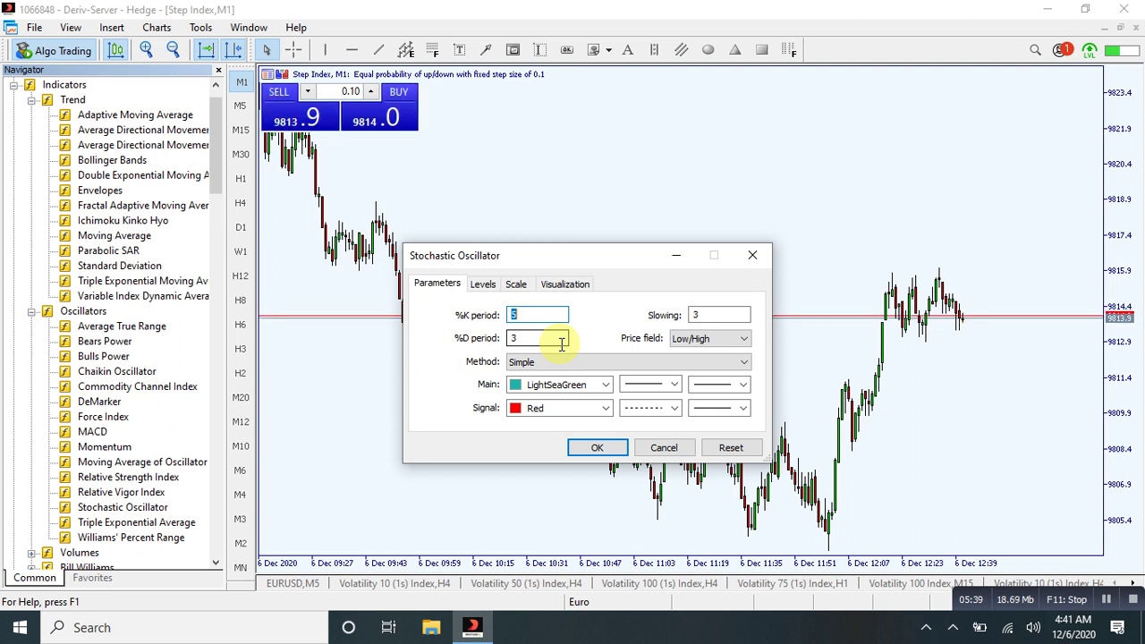
Using the On-Screen Keyboard, set the %K and %D periods to 78
{"action": "key", "text": "ctrl+super+o"}
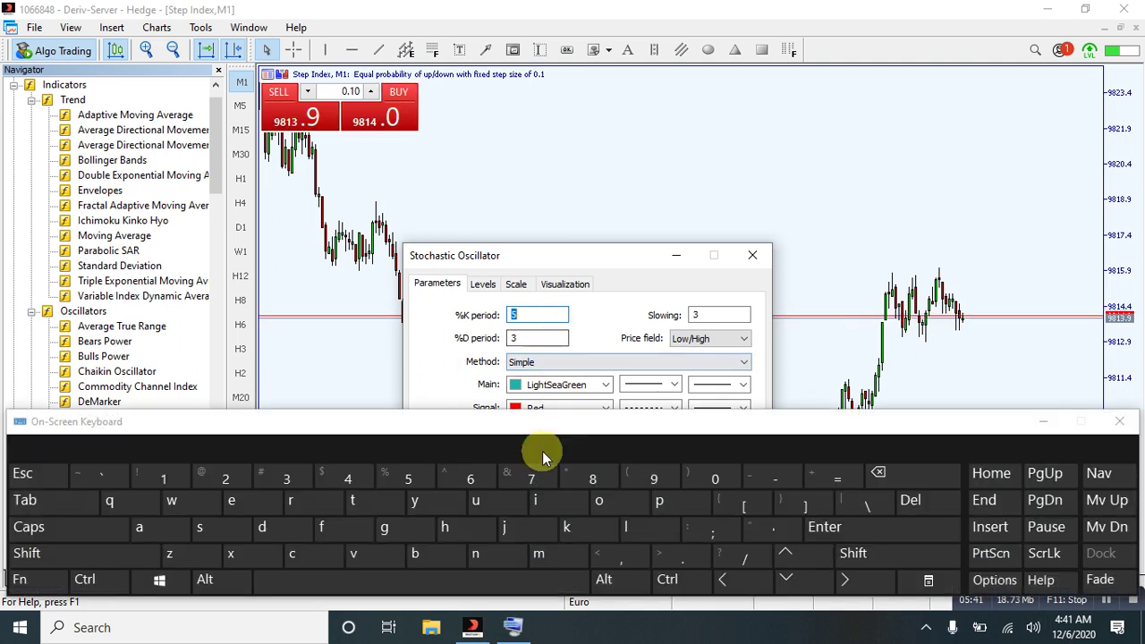
{"action": "left_click", "coordinate": [531, 479]}
{"action": "left_click", "coordinate": [586, 480]}
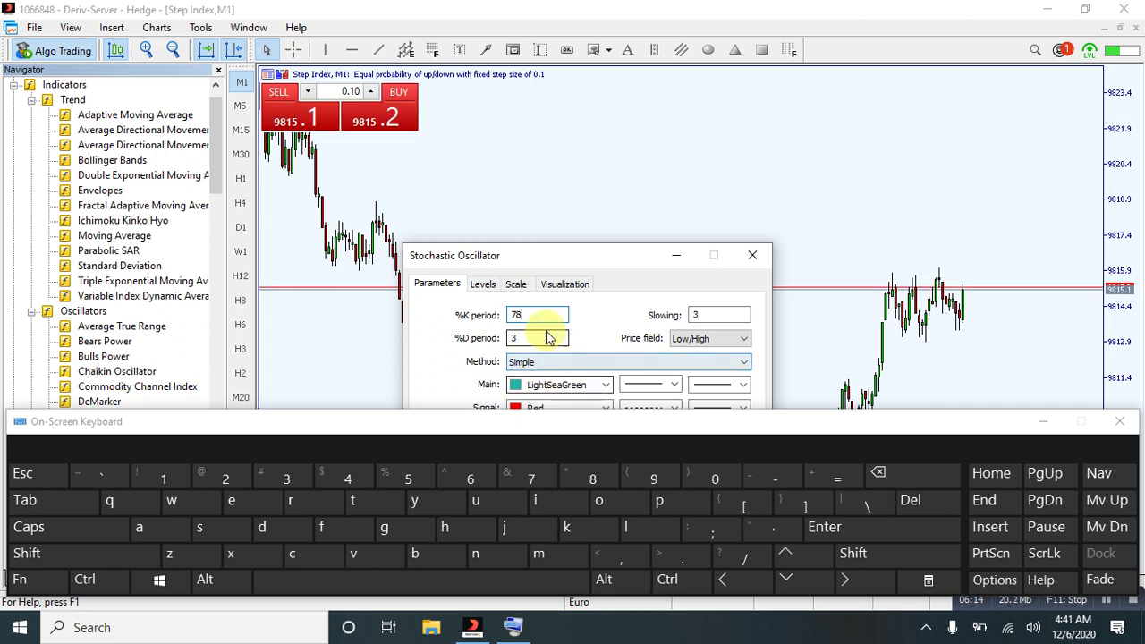
{"action": "double_click", "coordinate": [546, 338]}
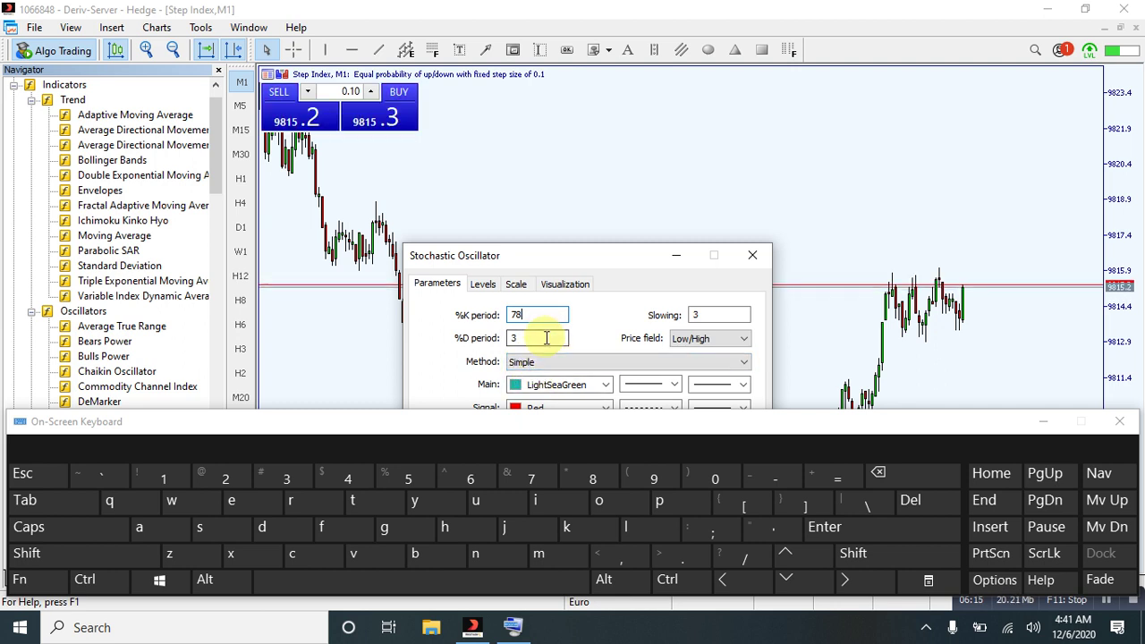
{"action": "left_click", "coordinate": [531, 479]}
{"action": "left_click", "coordinate": [603, 483]}
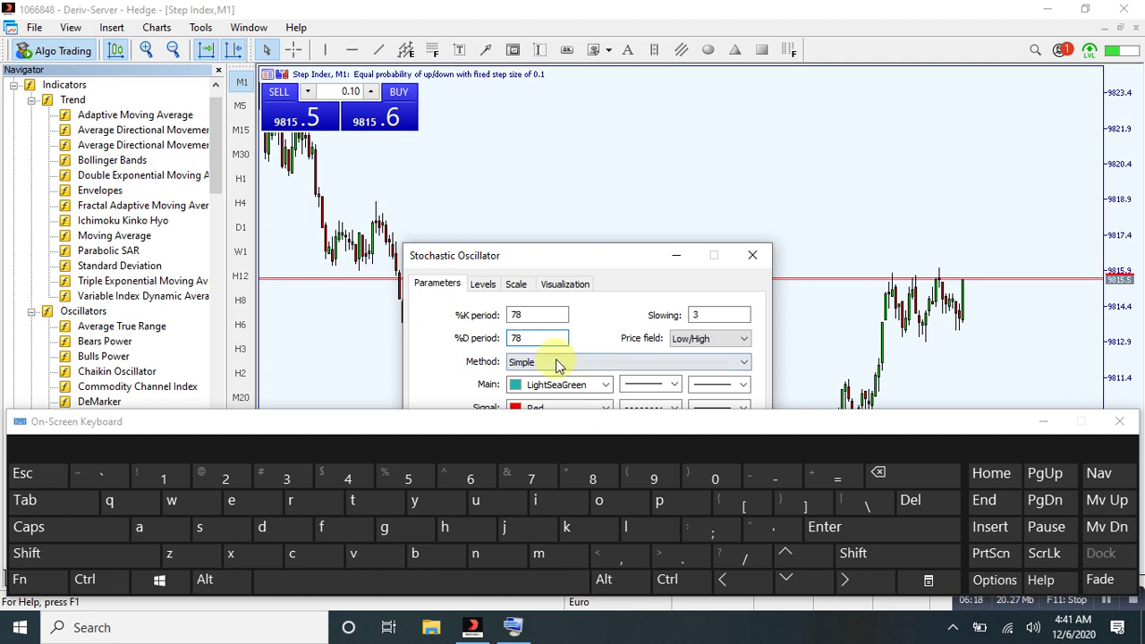
Set Slowing to 1, make the red signal line solid, and confirm the indicator
{"action": "left_click", "coordinate": [699, 315]}
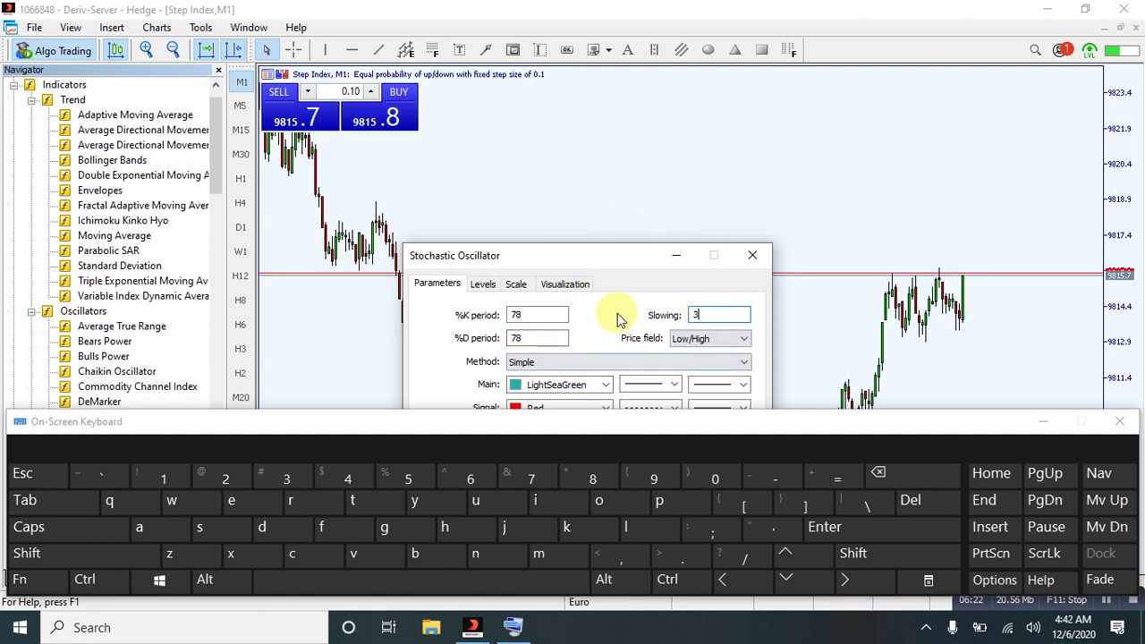
{"action": "left_click", "coordinate": [920, 474]}
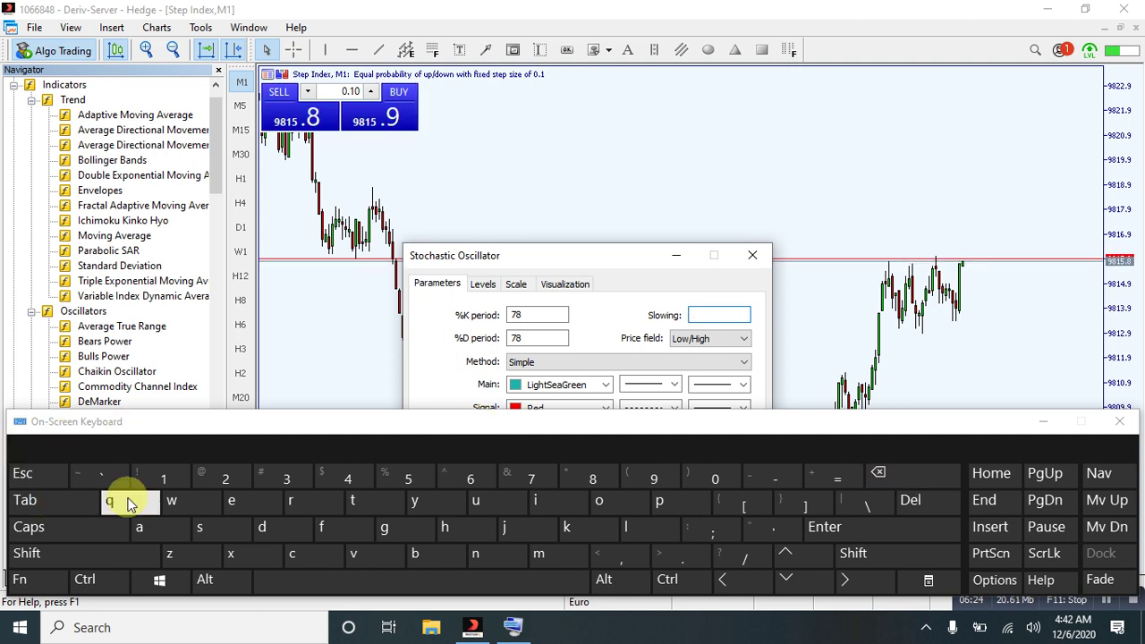
{"action": "type", "text": "1"}
{"action": "left_click", "coordinate": [1044, 421]}
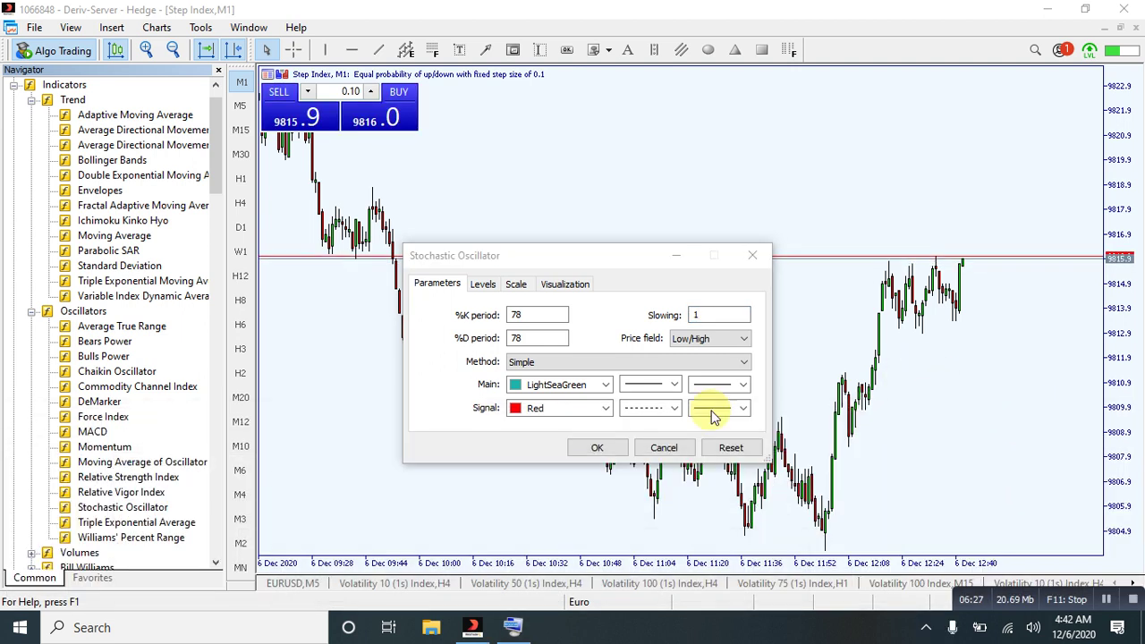
{"action": "left_click", "coordinate": [677, 413]}
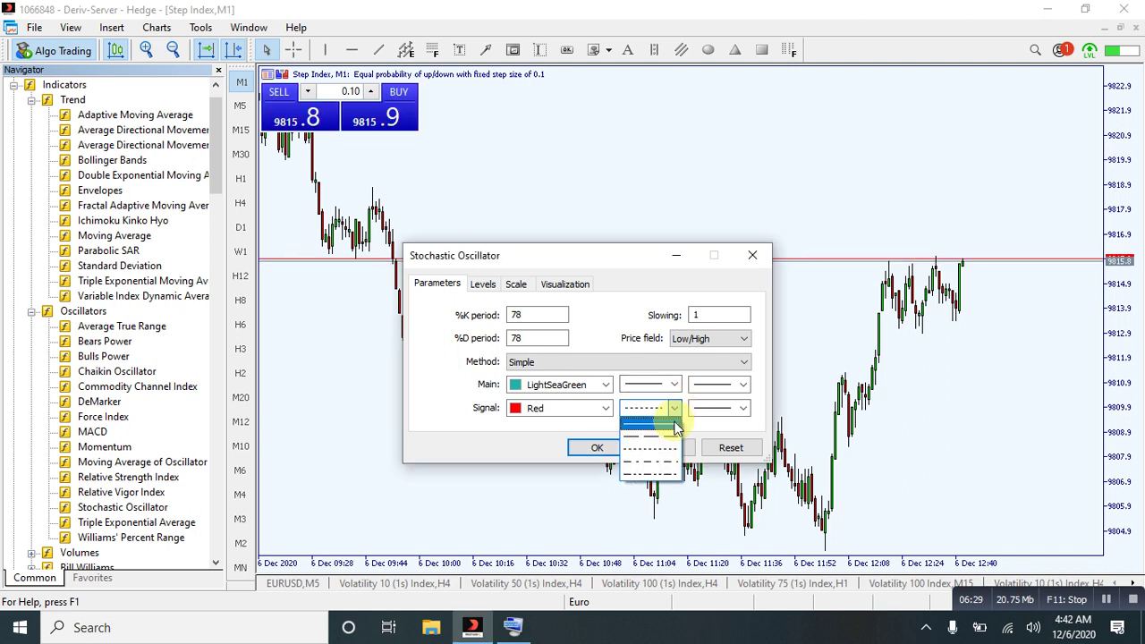
{"action": "left_click", "coordinate": [667, 436]}
{"action": "left_click", "coordinate": [616, 453]}
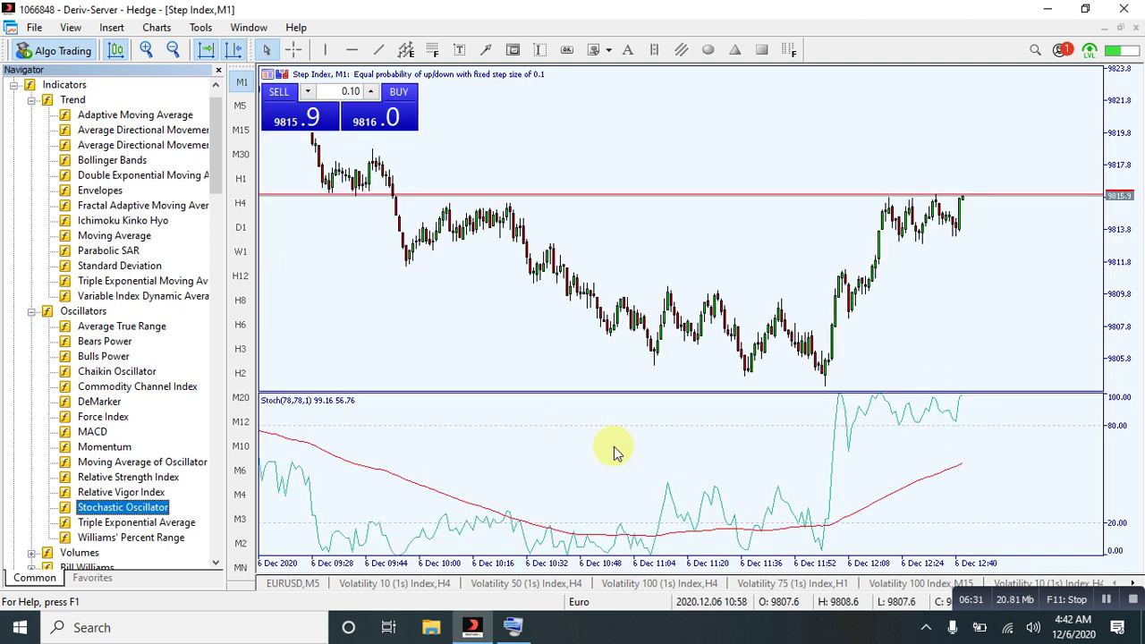
Hide the indicator panel and draw green boxes around the crossover zones near levels 20 and 80
{"action": "left_click", "coordinate": [218, 71]}
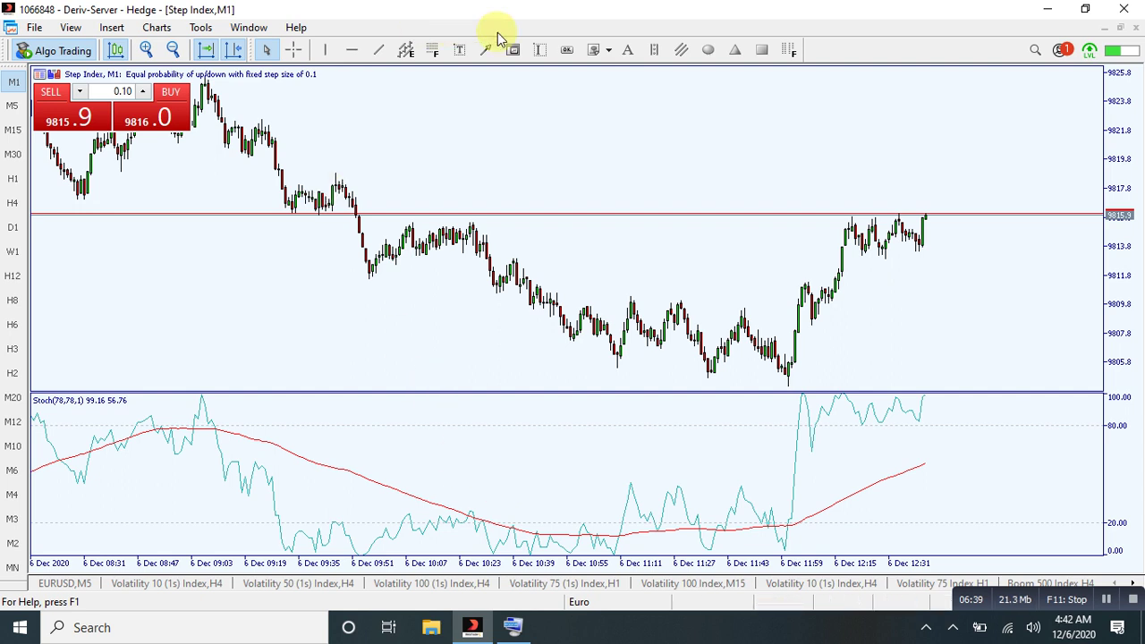
{"action": "left_click", "coordinate": [760, 51]}
{"action": "left_click_drag", "start_coordinate": [497, 517], "coordinate": [856, 543]}
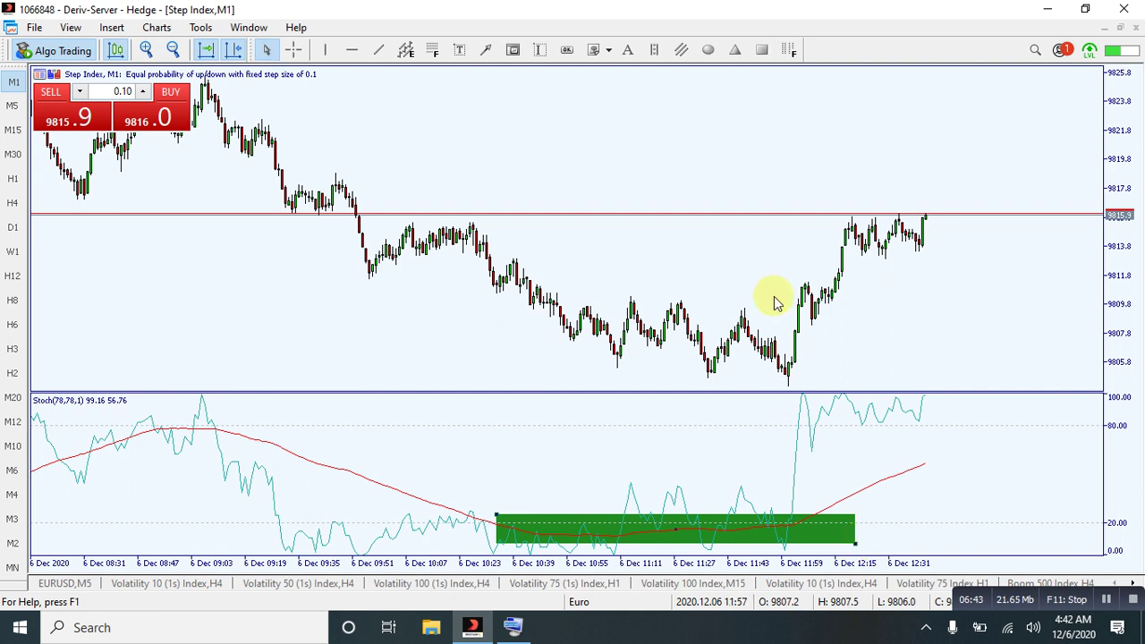
{"action": "left_click", "coordinate": [763, 51]}
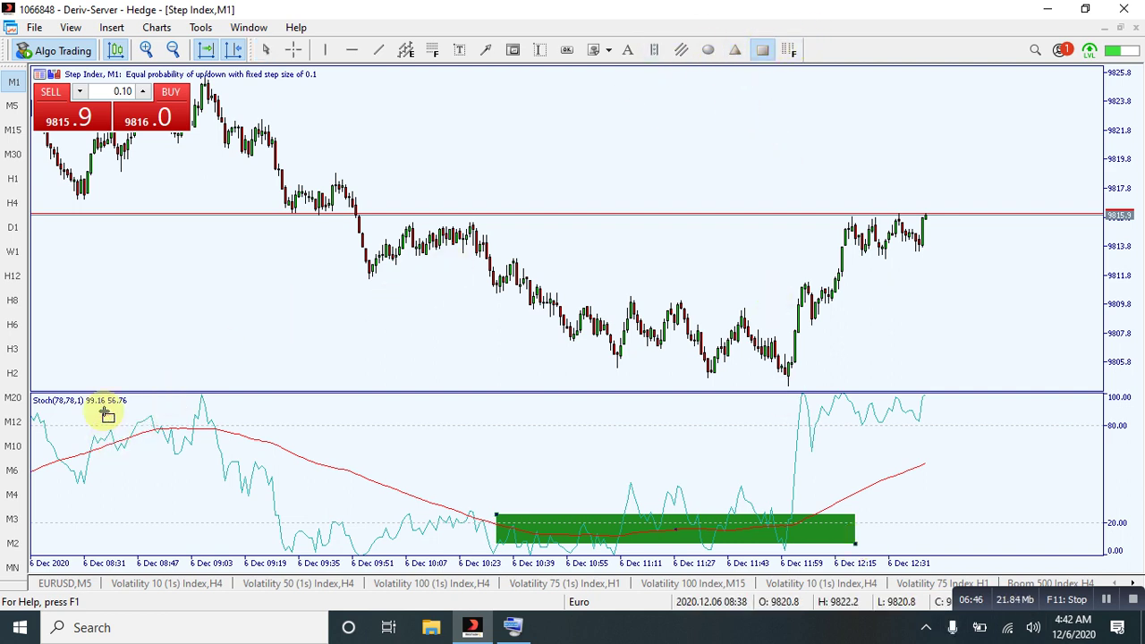
{"action": "left_click_drag", "start_coordinate": [108, 411], "coordinate": [332, 467]}
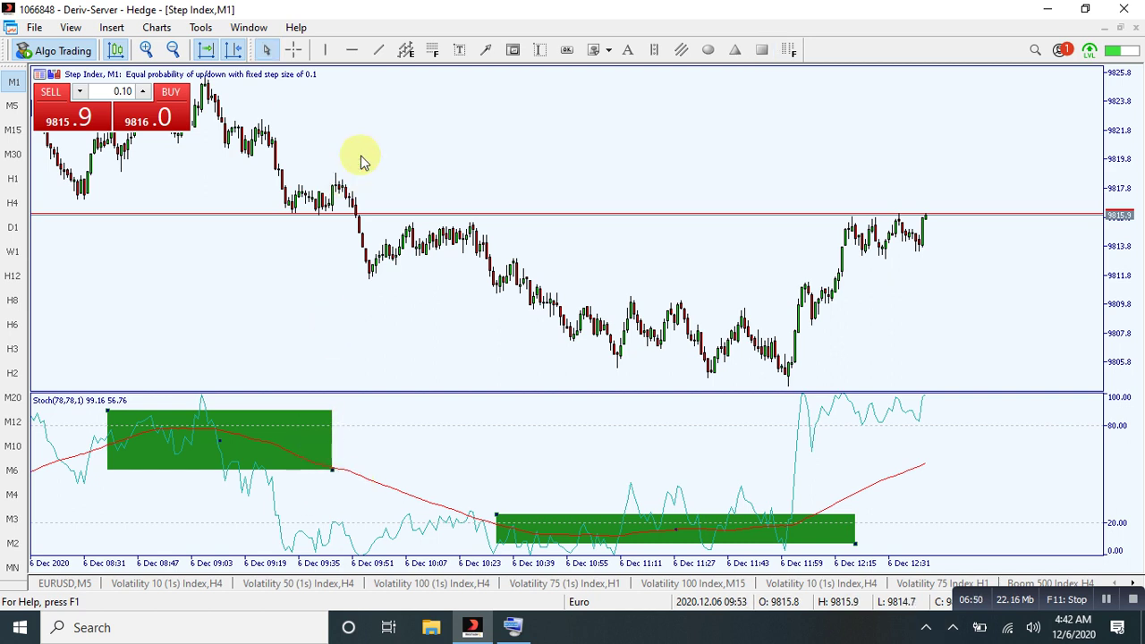
Draw two black arrowed lines: one falling from the upper box, one rising after the lower crossover
{"action": "left_click", "coordinate": [486, 51]}
{"action": "left_click_drag", "start_coordinate": [221, 412], "coordinate": [310, 493]}
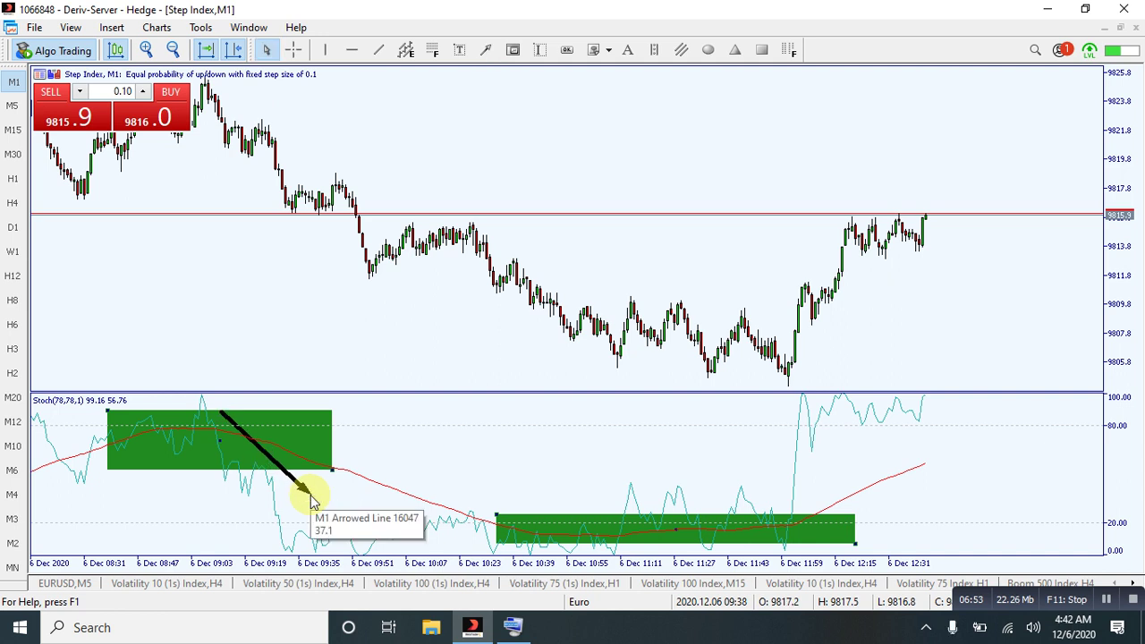
{"action": "left_click", "coordinate": [487, 51]}
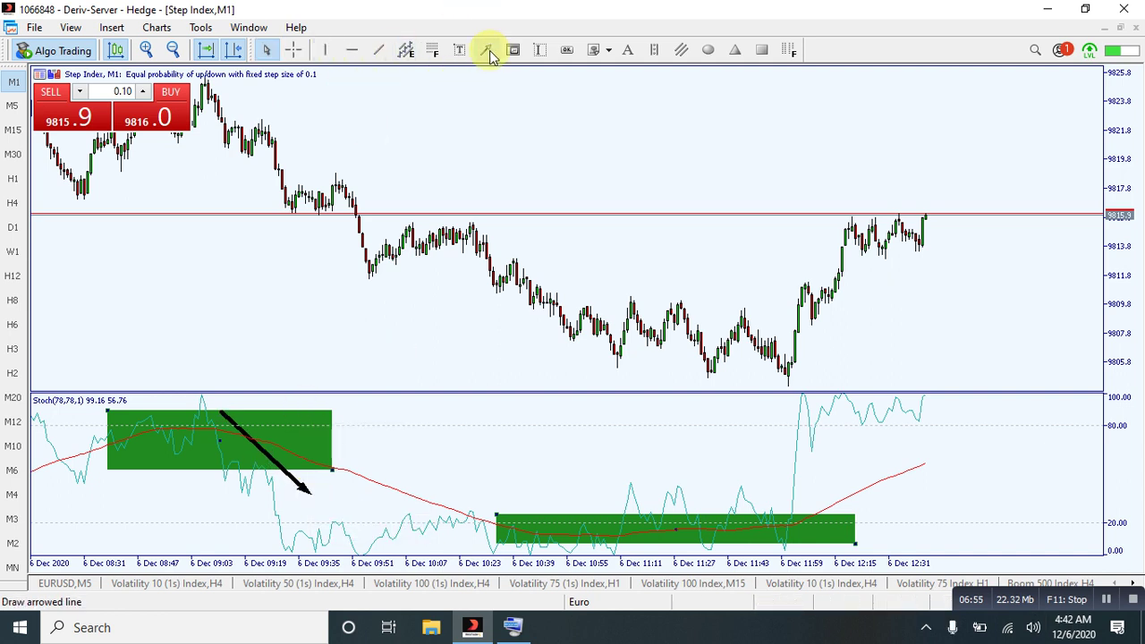
{"action": "left_click_drag", "start_coordinate": [772, 511], "coordinate": [844, 483]}
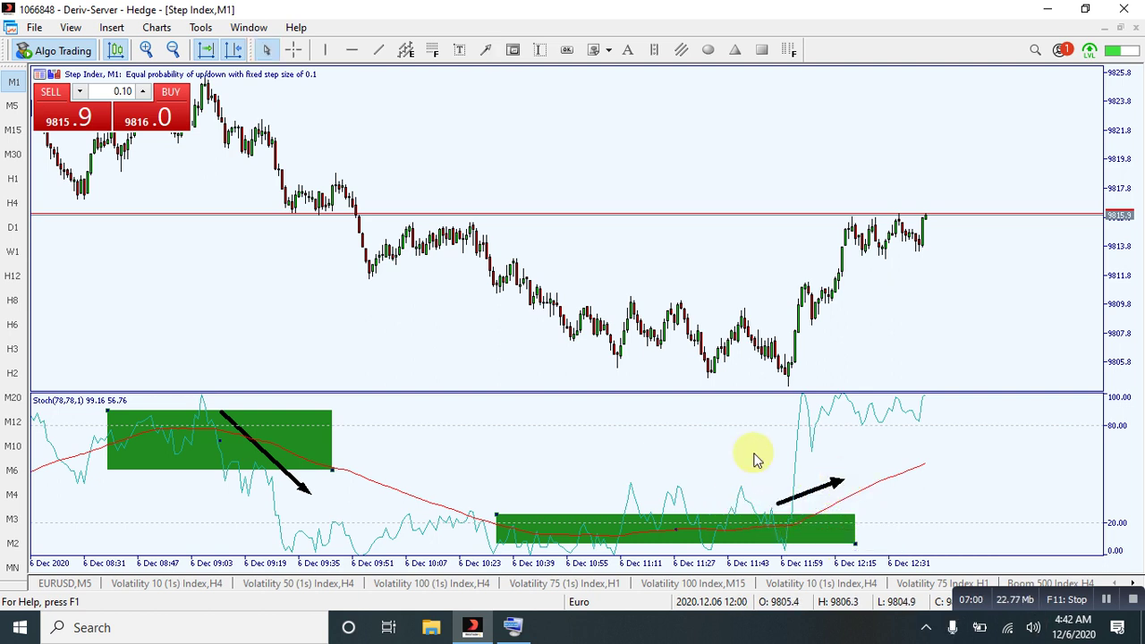
Open the chart's Indicator List and bring up the Stochastic Oscillator's properties from Indicator window 1
{"action": "right_click", "coordinate": [652, 435]}
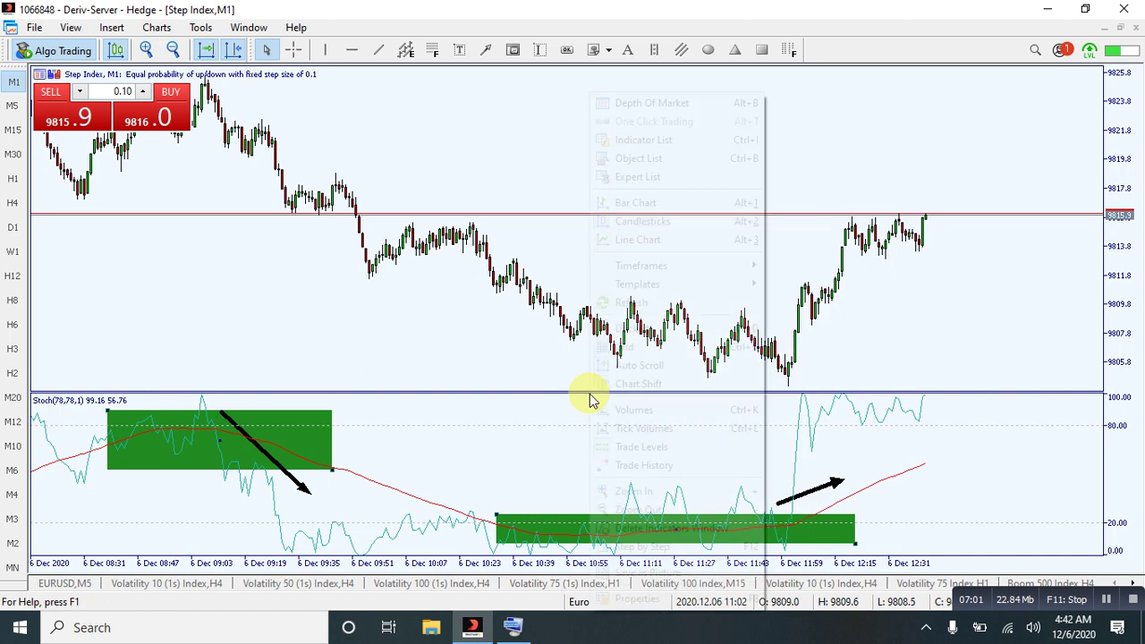
{"action": "right_click", "coordinate": [424, 530]}
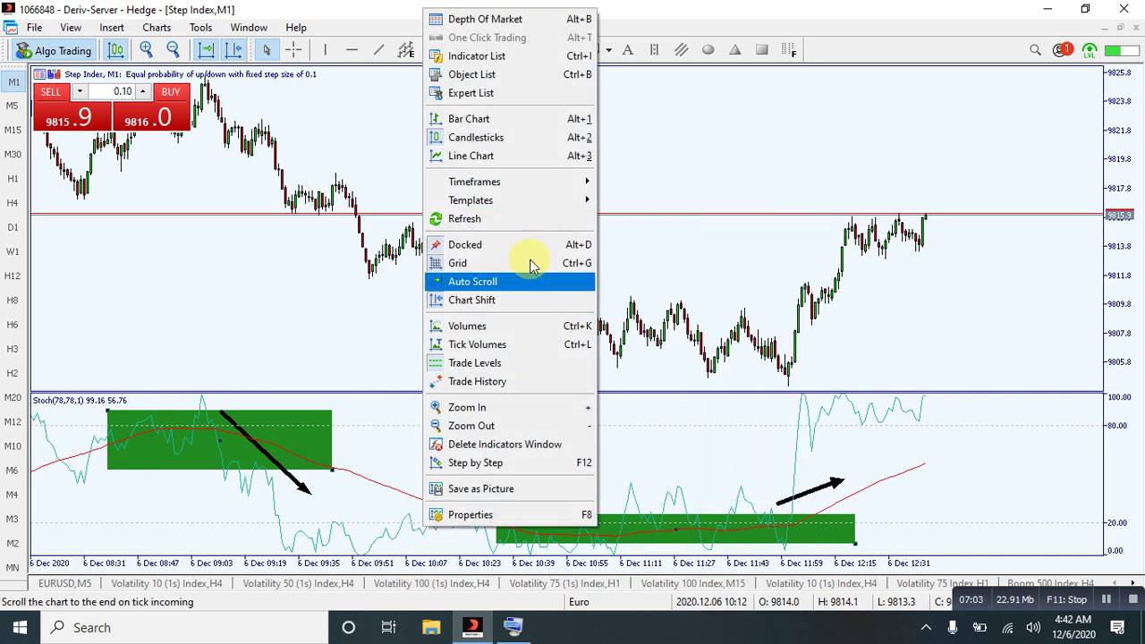
{"action": "left_click", "coordinate": [524, 55]}
{"action": "double_click", "coordinate": [661, 384]}
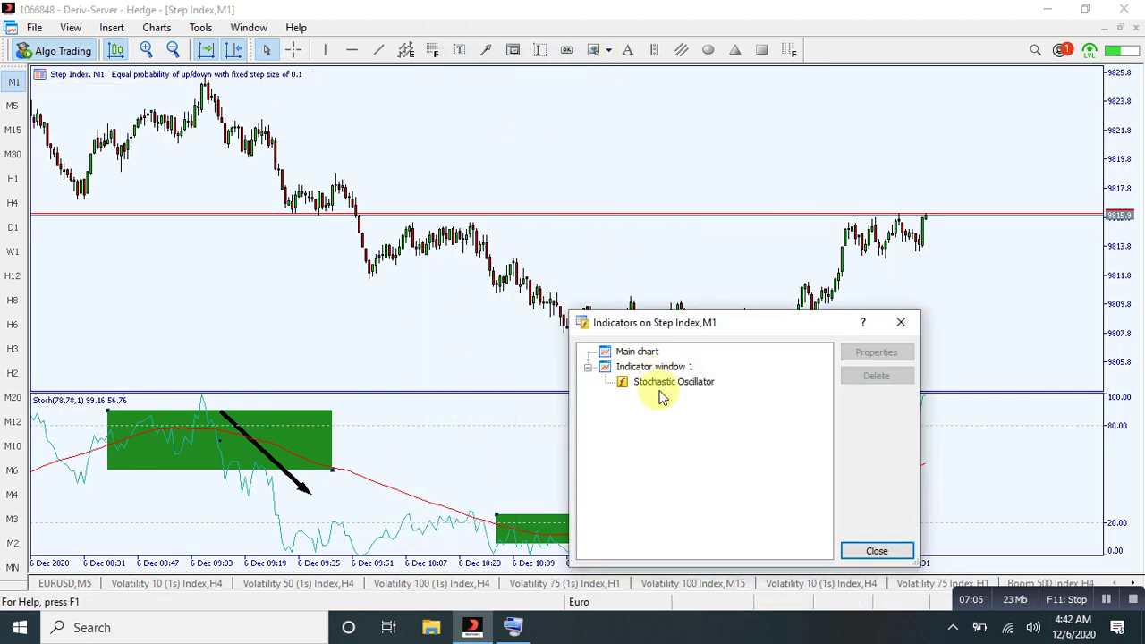